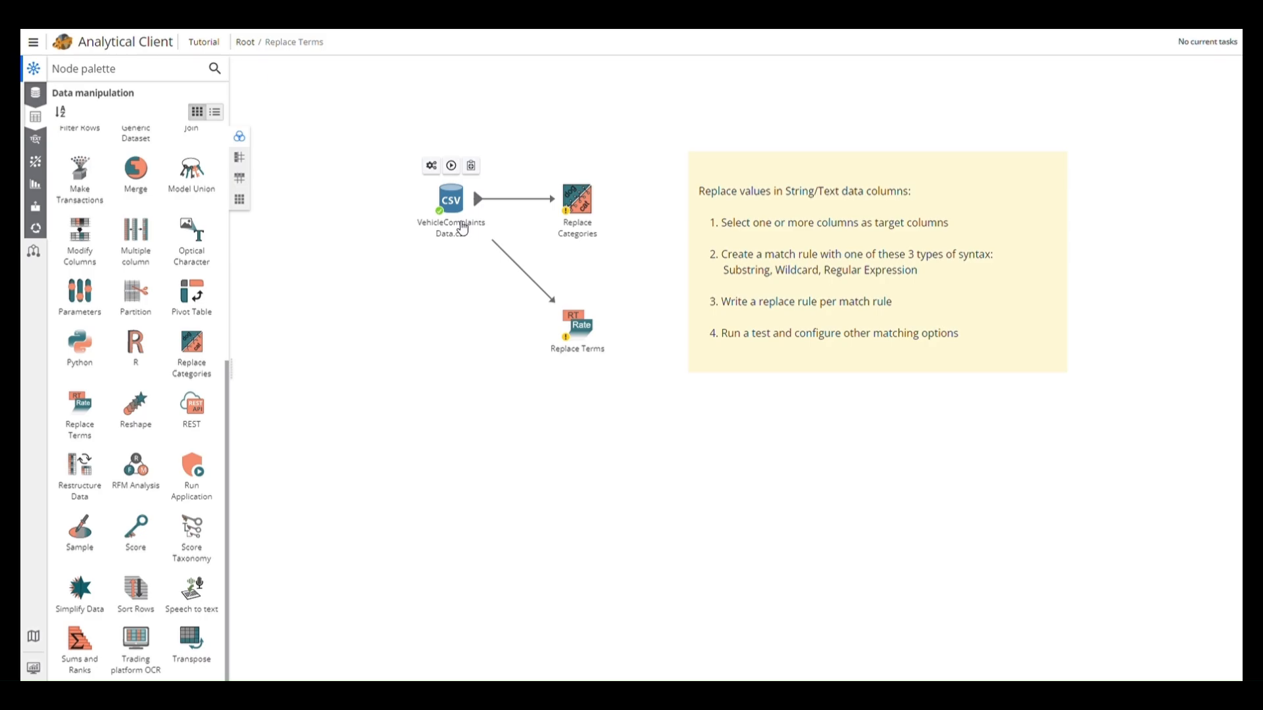
# Examine the distinct values of the INJURY_TYPE column in the VehicleComplaintsData.csv dataset
pyautogui.doubleClick(456, 221)
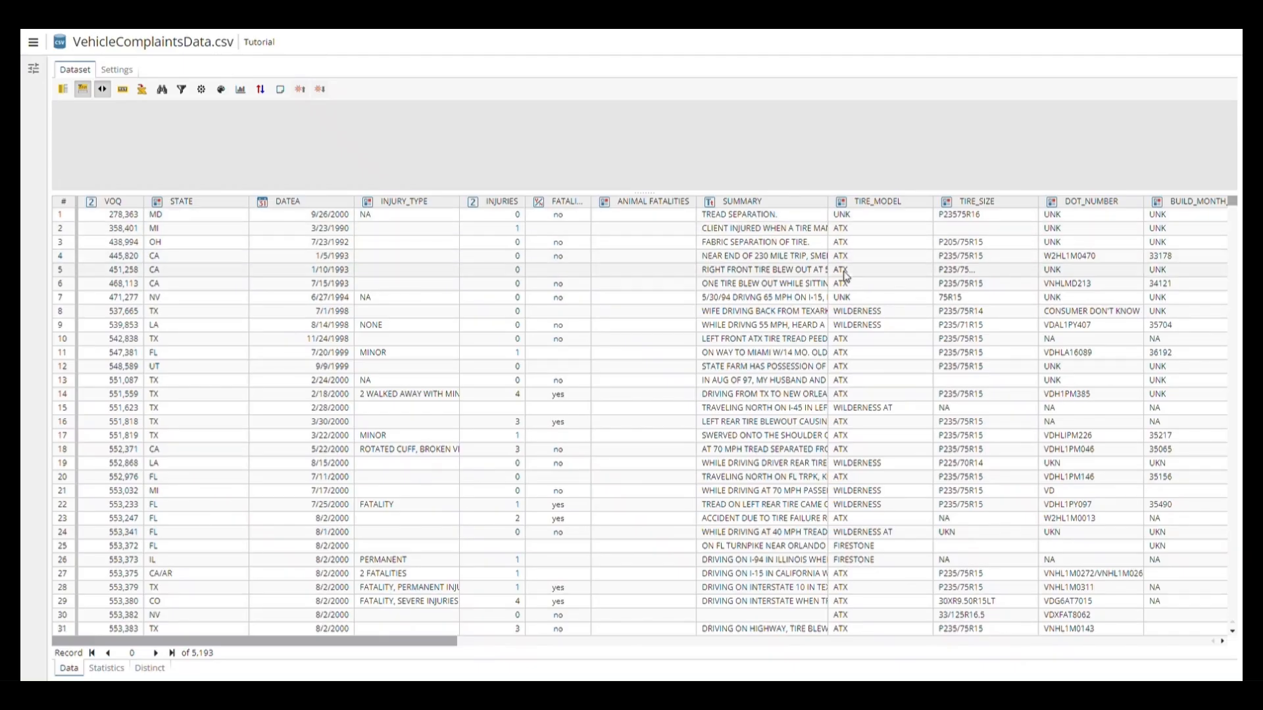
pyautogui.click(151, 669)
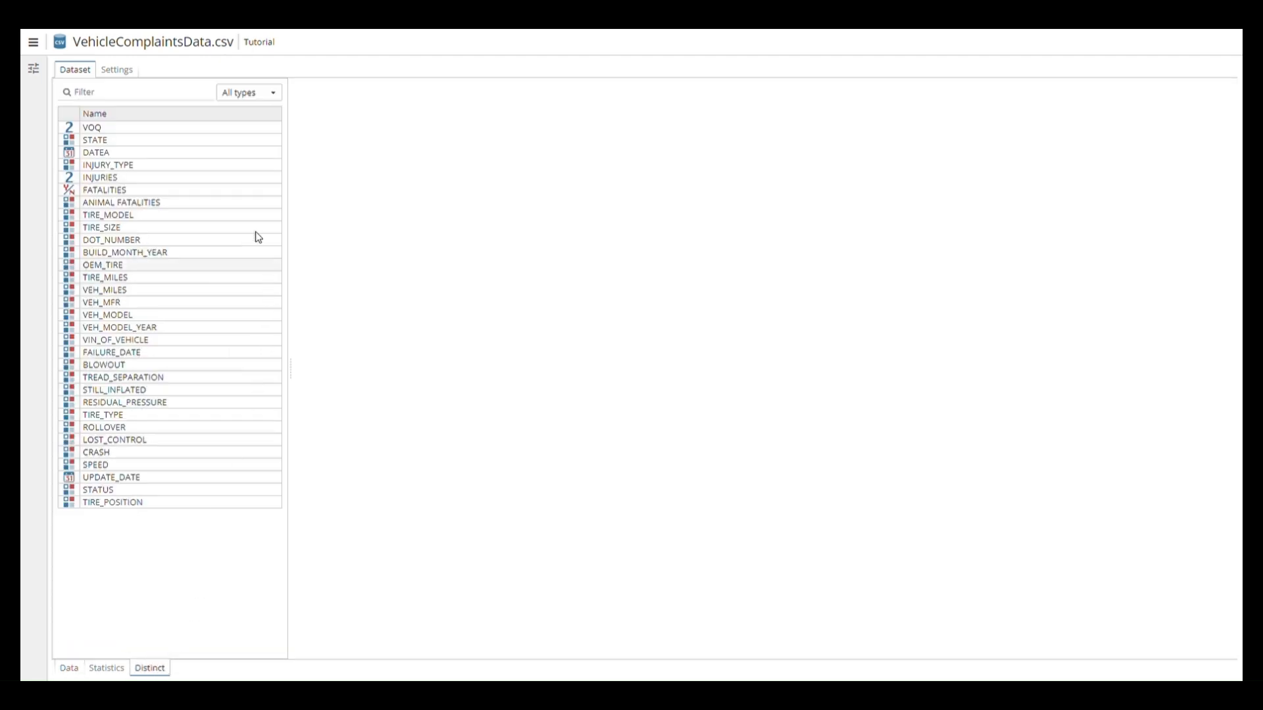
pyautogui.click(253, 169)
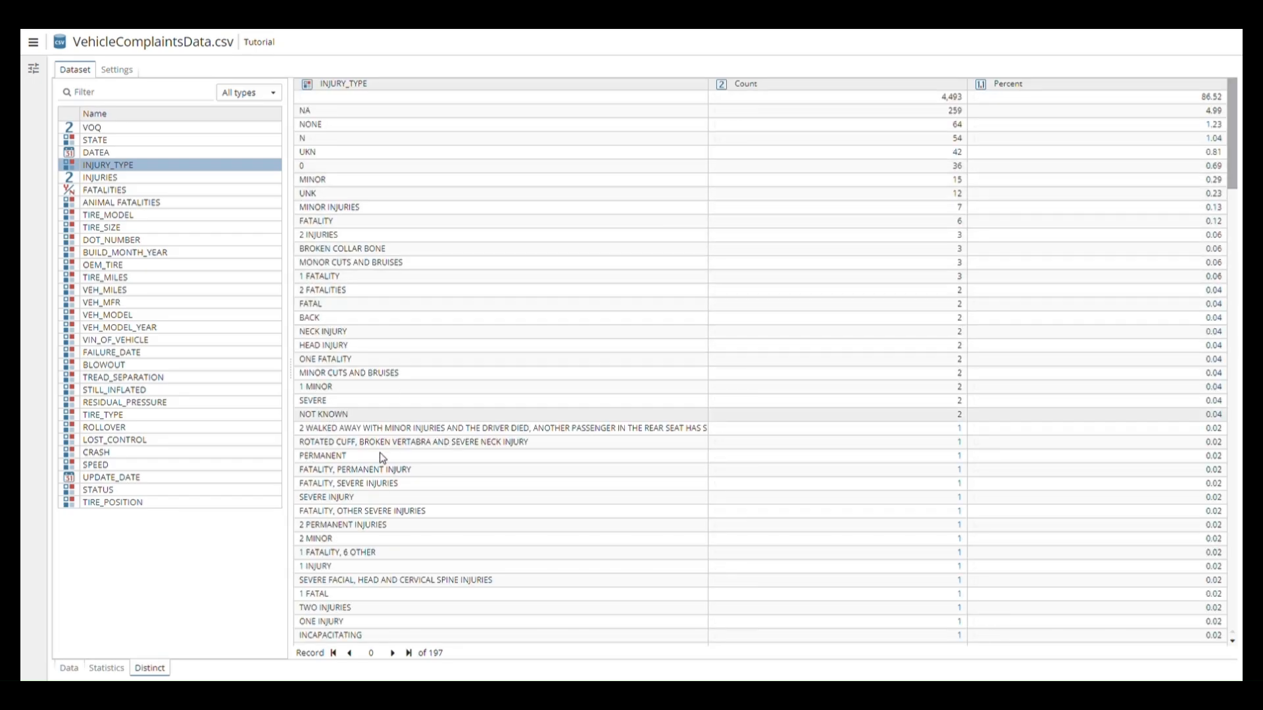
pyautogui.click(355, 568)
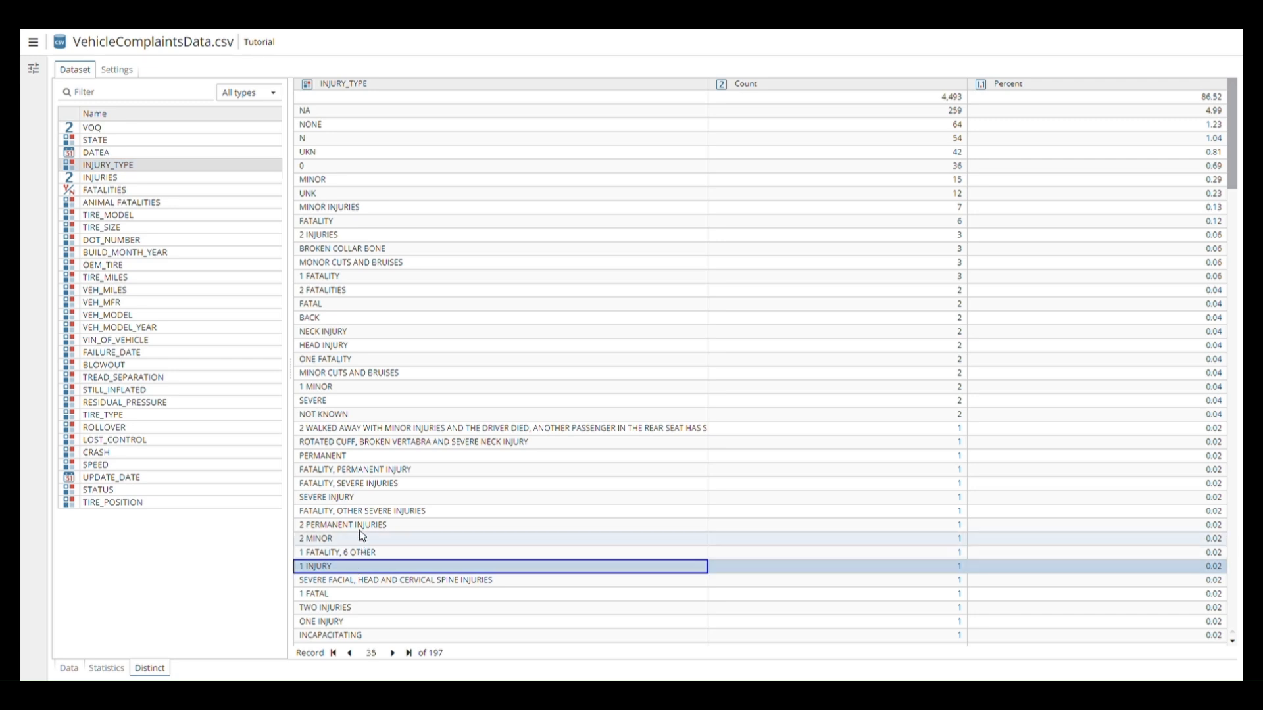
pyautogui.click(338, 234)
pyautogui.click(331, 276)
pyautogui.click(352, 289)
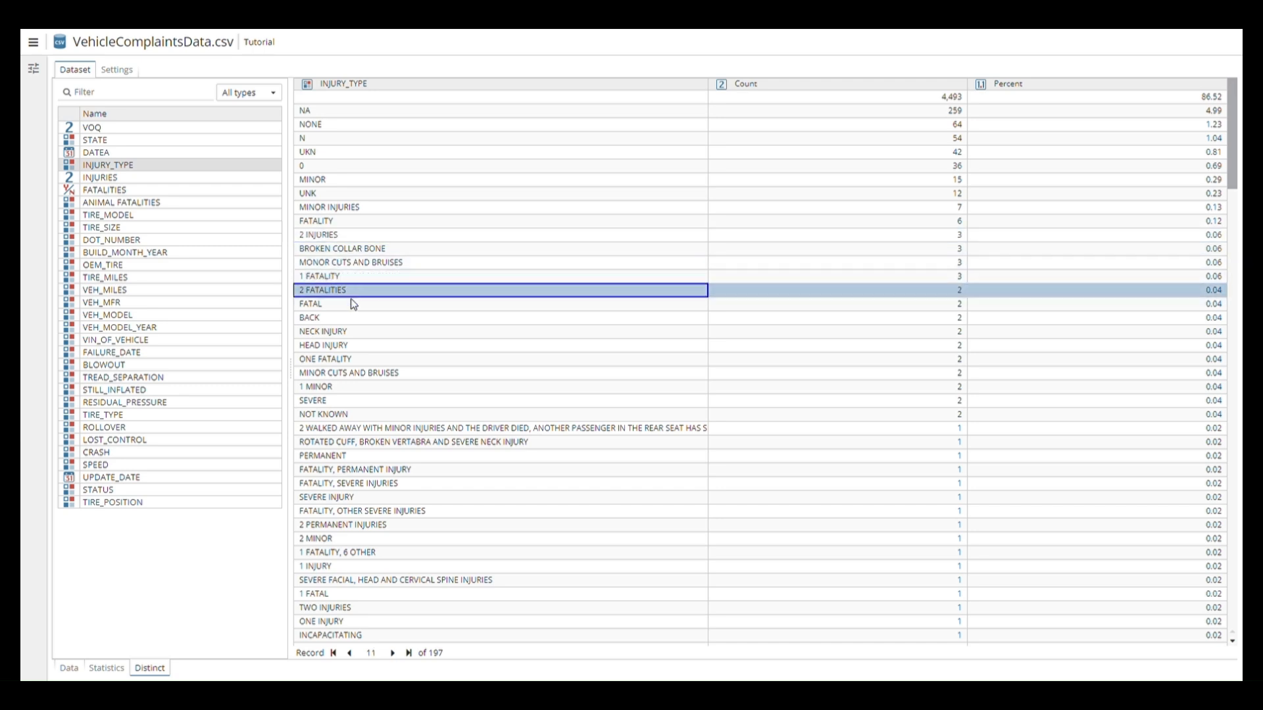
pyautogui.click(352, 304)
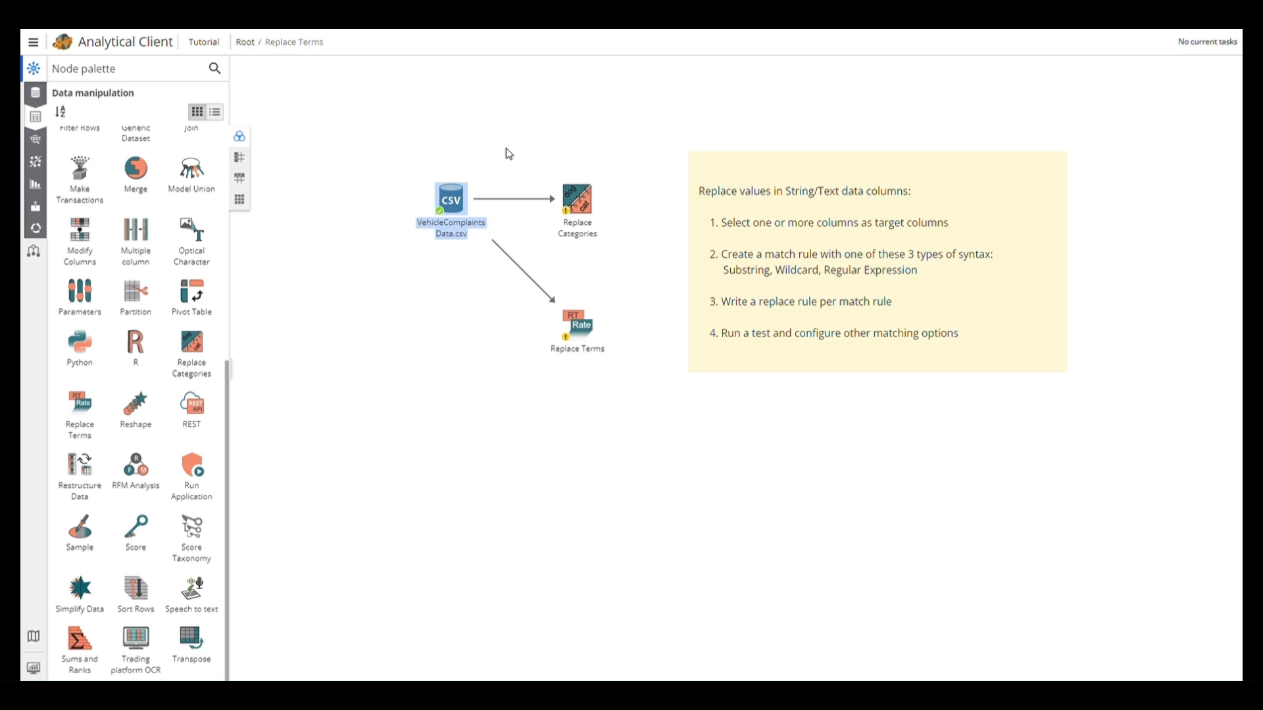
# Review the input values in the Replace Categories node's values map and leave its properties without saving
pyautogui.click(576, 198)
pyautogui.rightClick(577, 209)
pyautogui.click(613, 361)
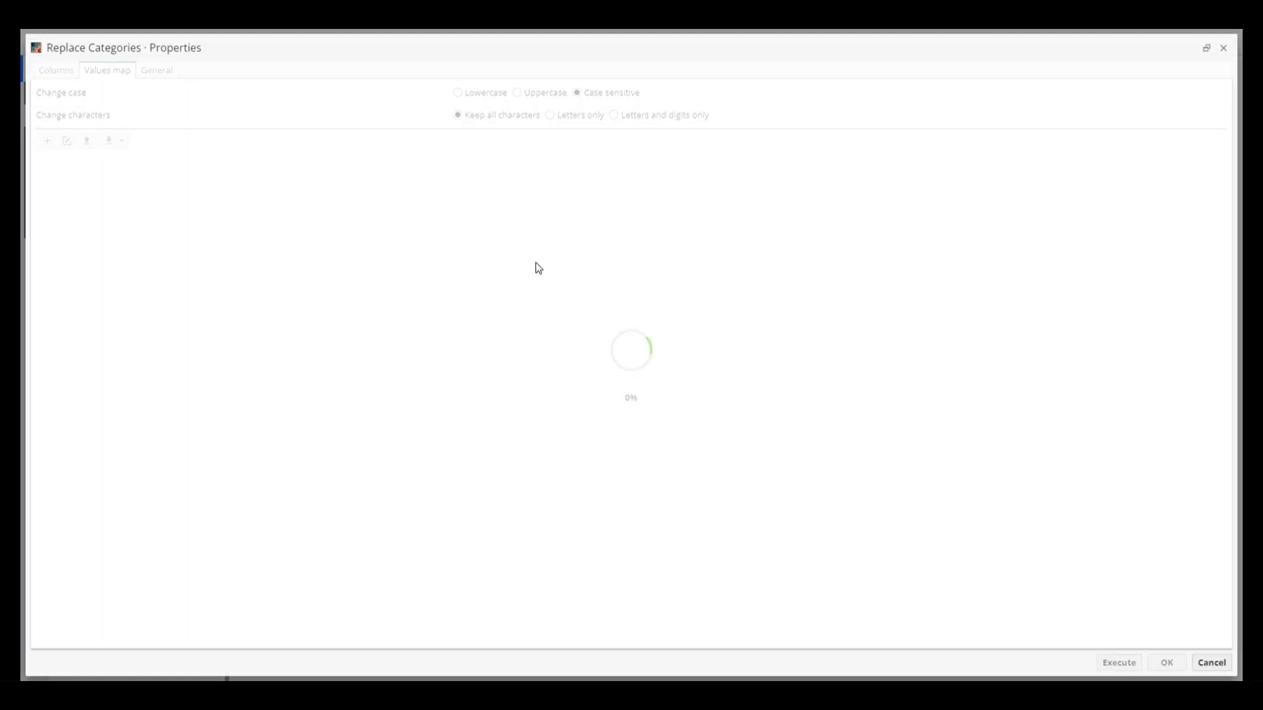
pyautogui.click(470, 189)
pyautogui.click(371, 216)
pyautogui.click(348, 254)
pyautogui.click(342, 267)
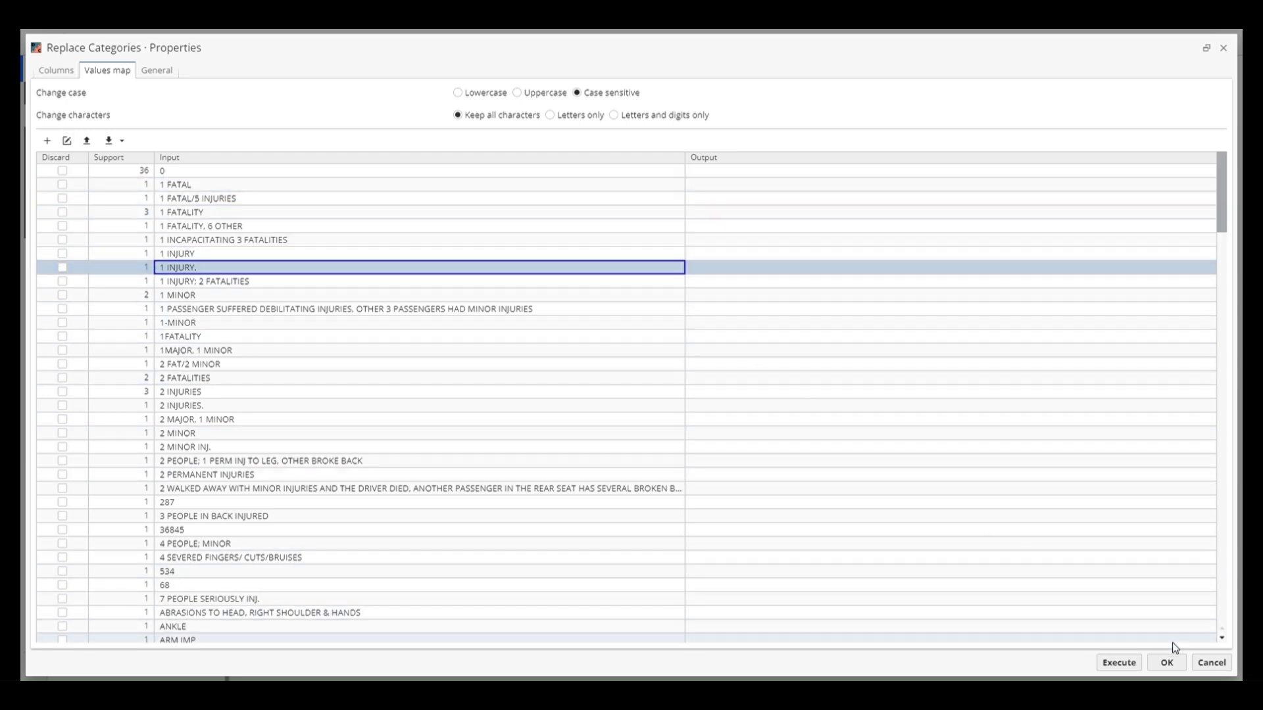
pyautogui.click(1209, 663)
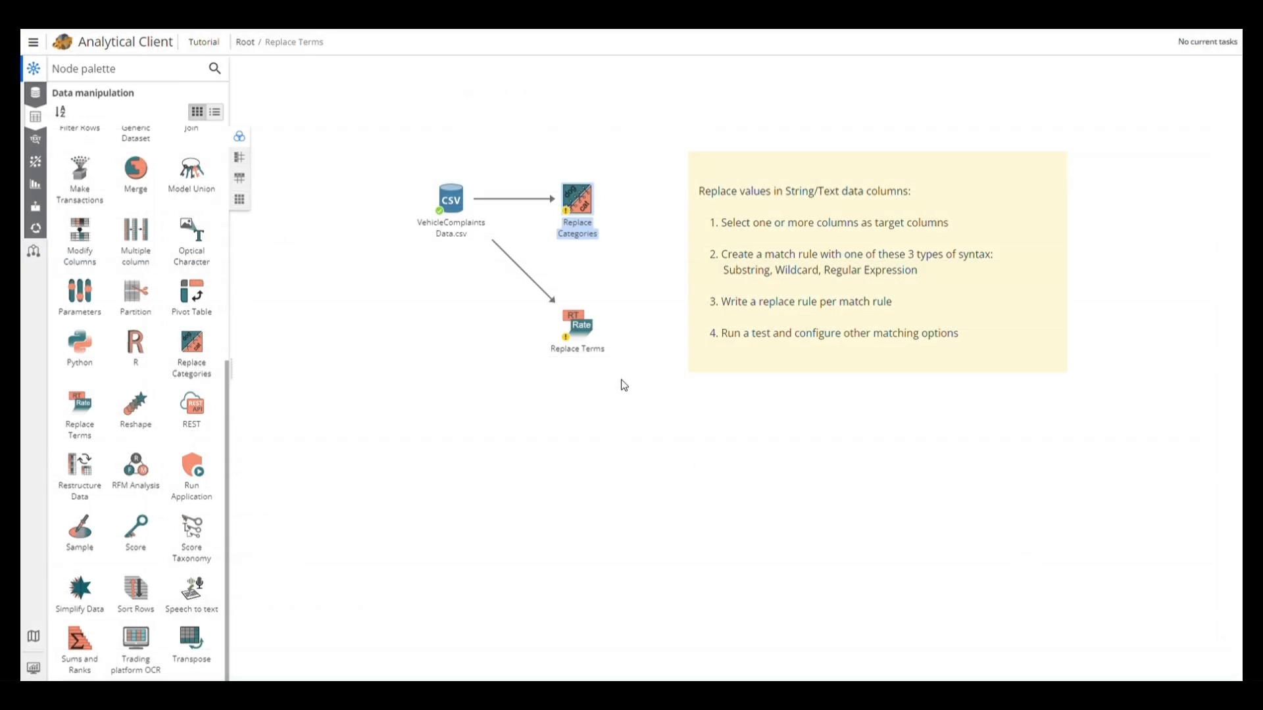
# Open the column selection in the Replace Terms node's properties
pyautogui.doubleClick(579, 324)
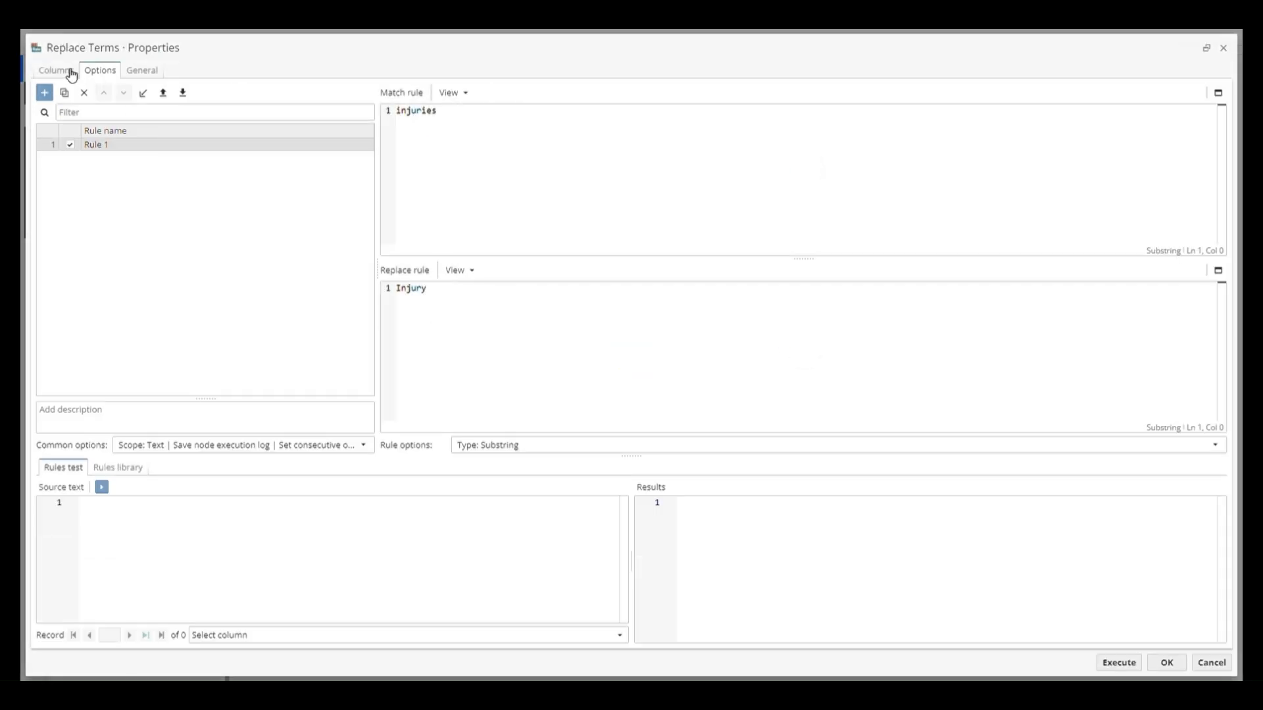
pyautogui.click(59, 71)
# Try SUMMARY as a target column named Column 1 with its source dropped, and remove it from the selected columns
pyautogui.moveTo(96, 172); pyautogui.dragTo(914, 180)
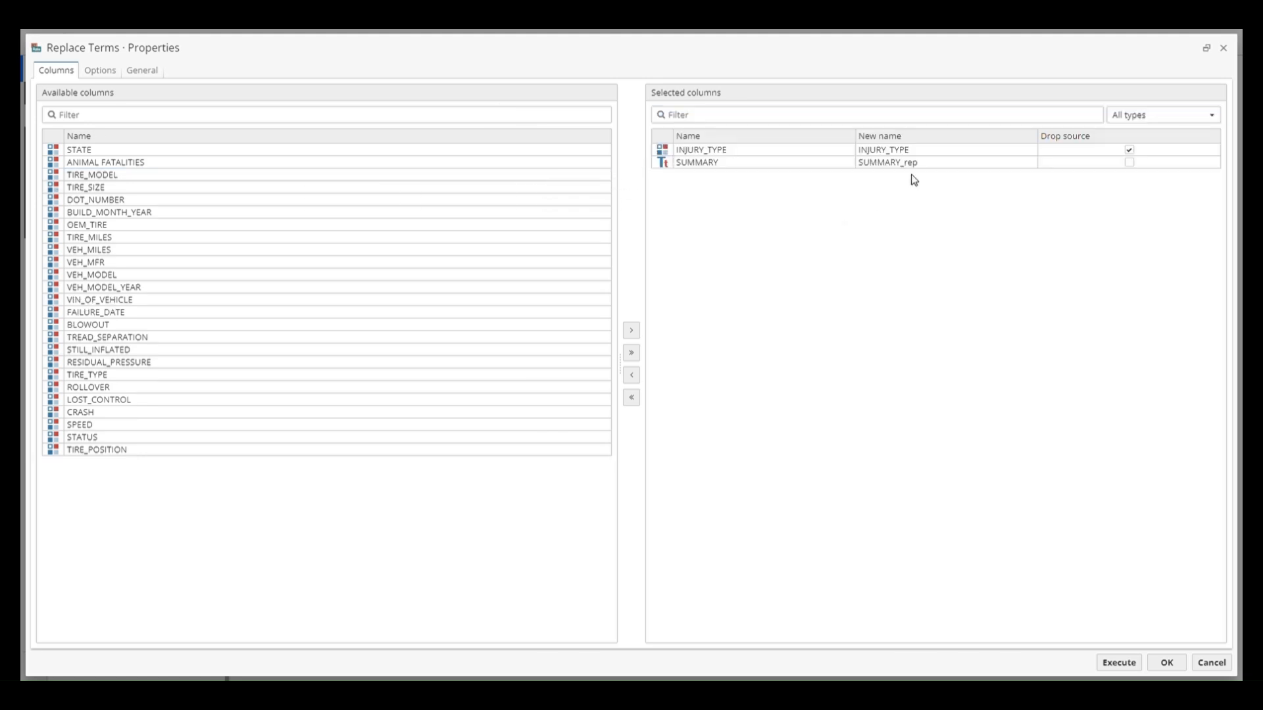
pyautogui.doubleClick(961, 168)
pyautogui.write('Column 1')
pyautogui.click(958, 268)
pyautogui.click(1130, 162)
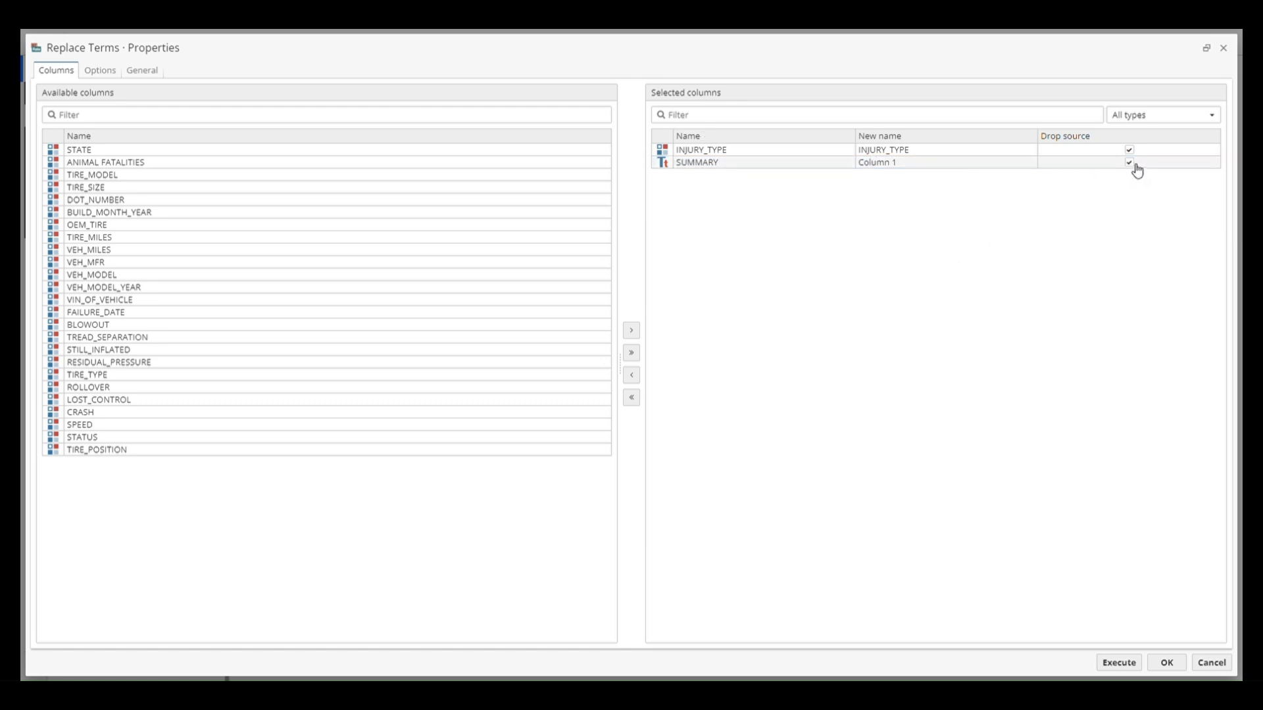
pyautogui.click(831, 164)
pyautogui.click(631, 375)
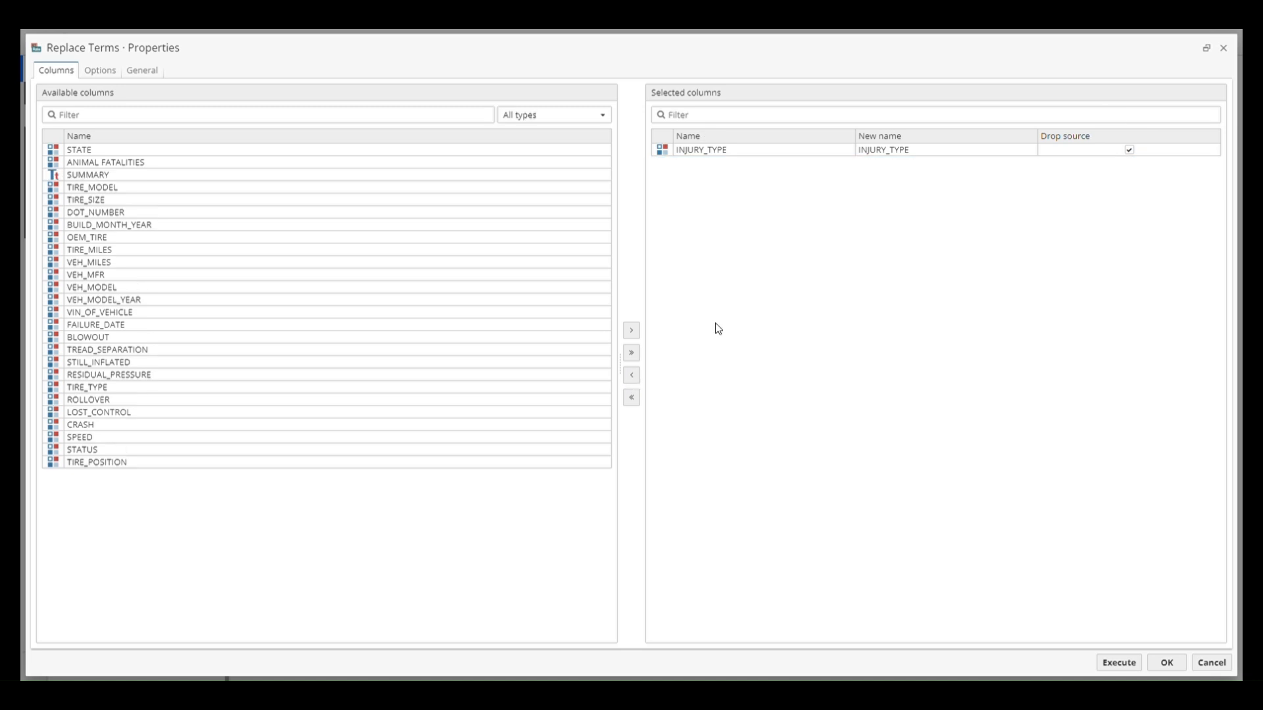
# Duplicate Rule 1 in the node's rule options, and delete the blank rule added alongside it
pyautogui.click(100, 70)
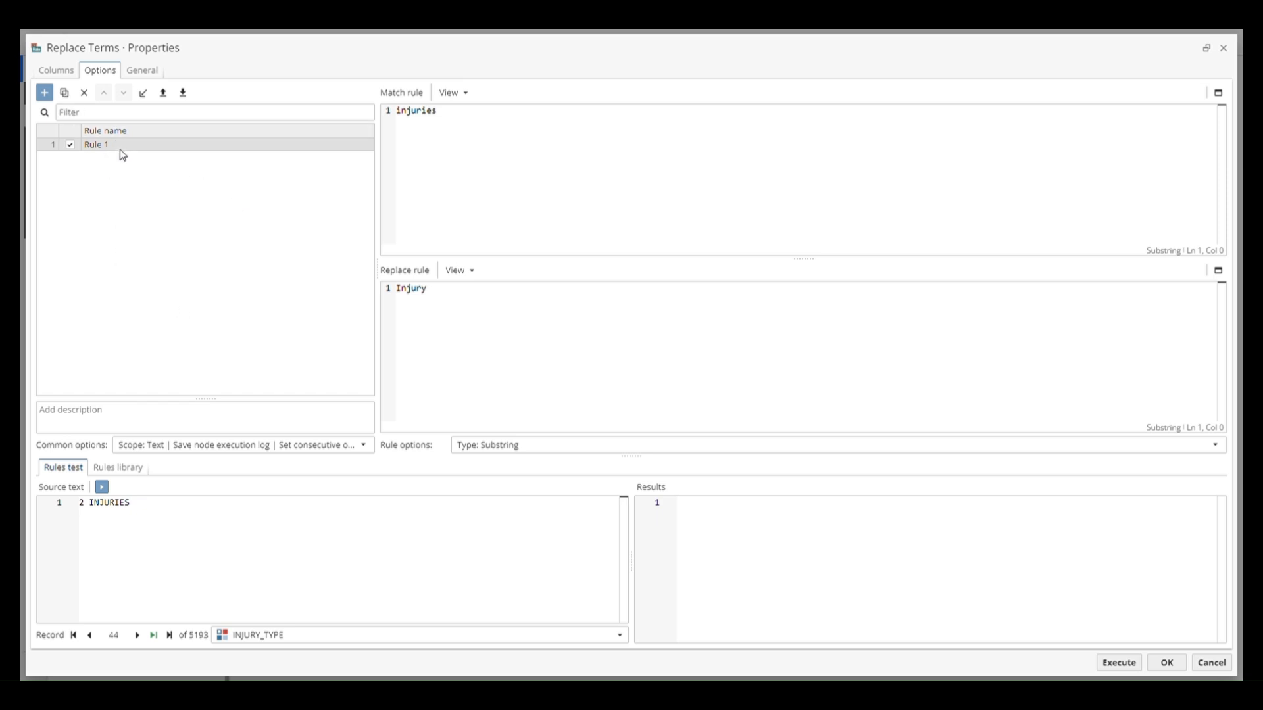
pyautogui.click(52, 96)
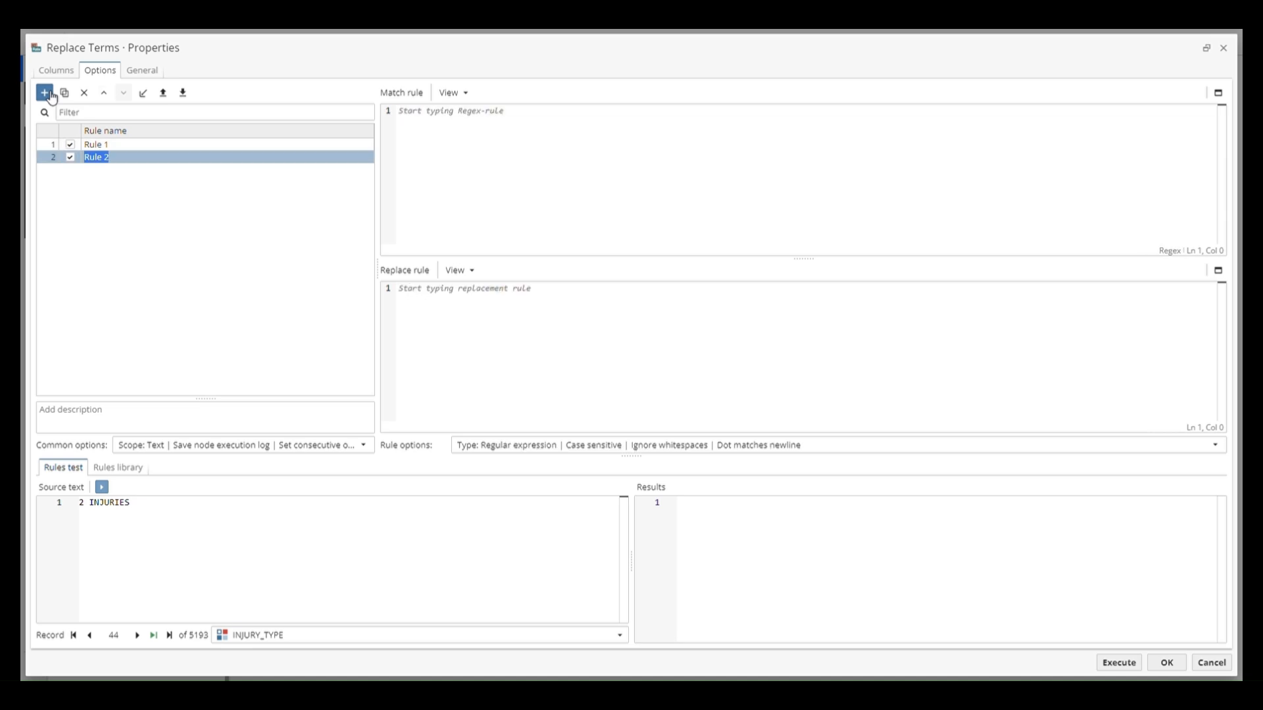
pyautogui.click(121, 146)
pyautogui.click(66, 95)
pyautogui.click(125, 170)
pyautogui.click(84, 93)
pyautogui.click(676, 385)
# Move the duplicated rule up one place in the rule order and back down
pyautogui.click(104, 93)
pyautogui.click(128, 94)
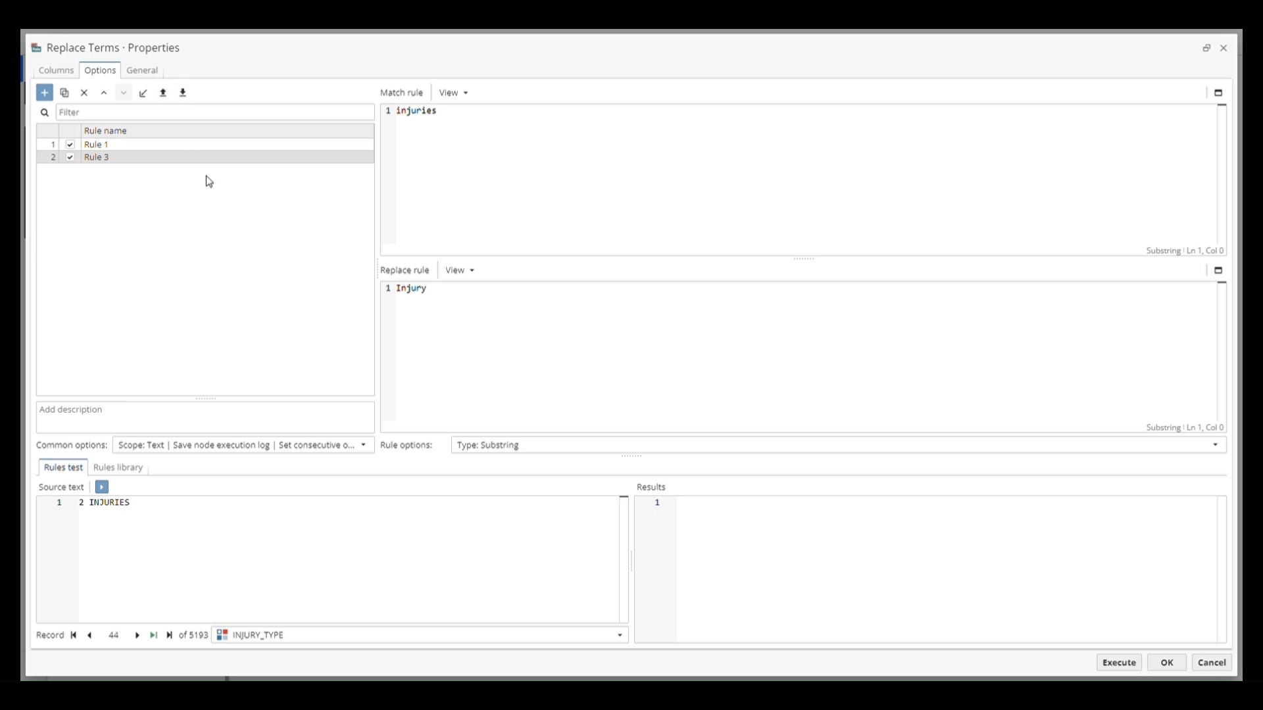
pyautogui.click(217, 203)
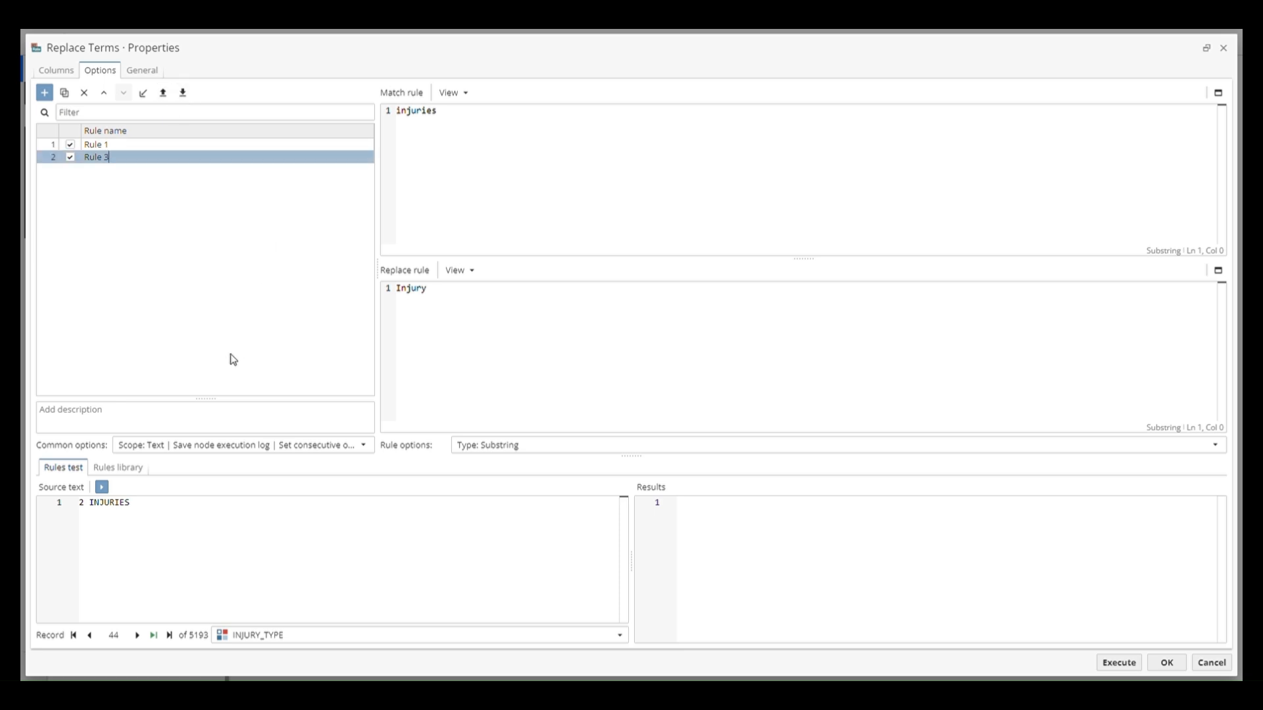
# Enlarge the description area and describe the duplicated rule as "Group Fatality"
pyautogui.moveTo(220, 398); pyautogui.dragTo(220, 341)
pyautogui.click(186, 374)
pyautogui.write('Group Fatality')
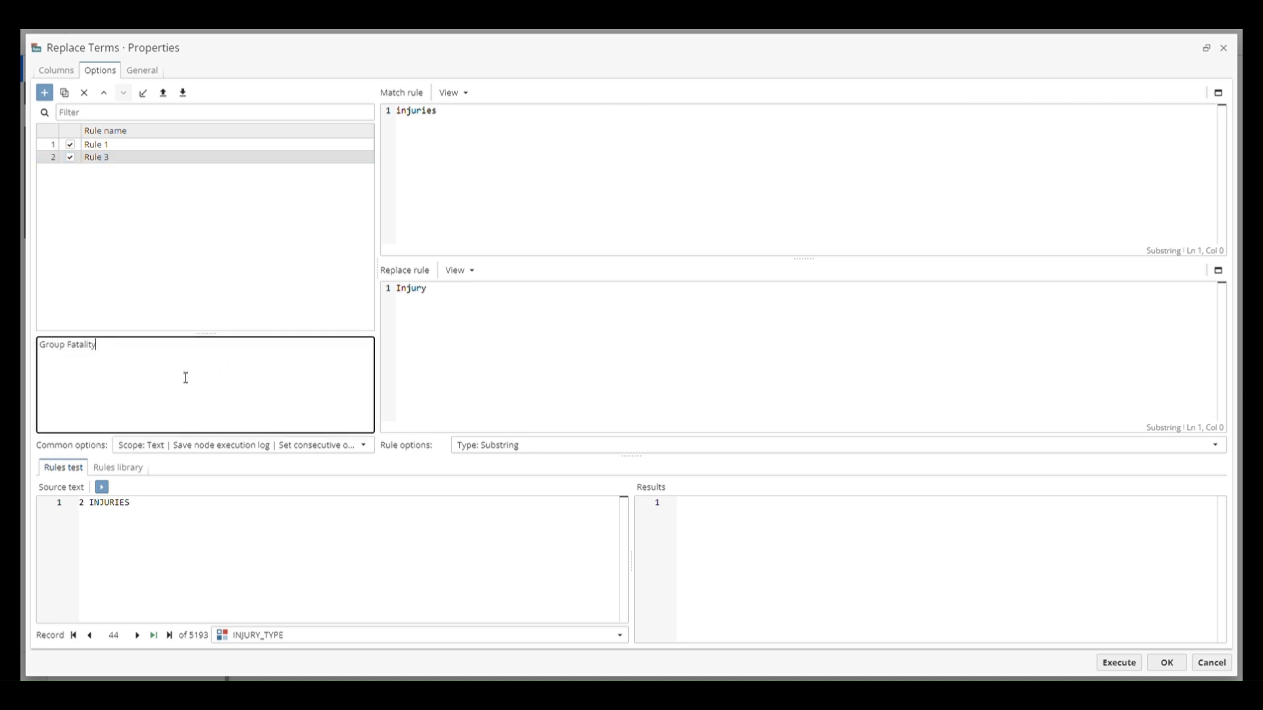
# Examine the common options for rule scope, copying of non-matching segments and consecutive order of rules execution
pyautogui.click(226, 444)
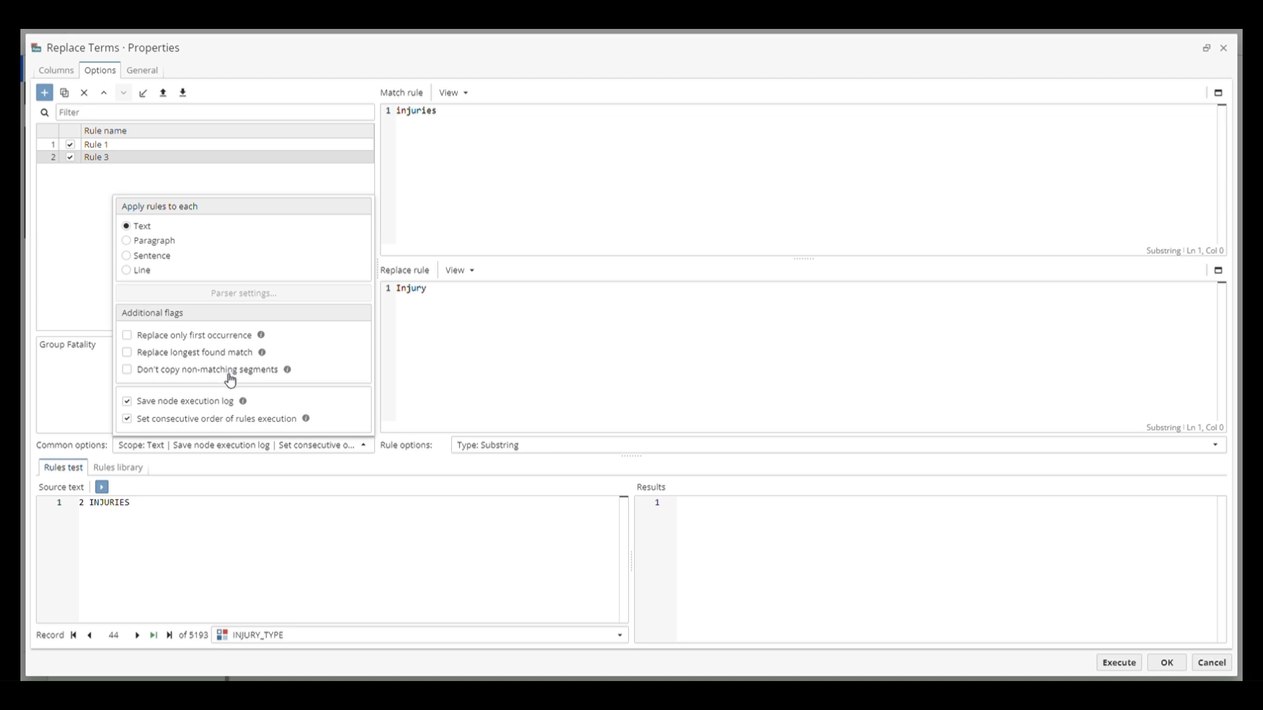
pyautogui.doubleClick(229, 373)
pyautogui.click(334, 386)
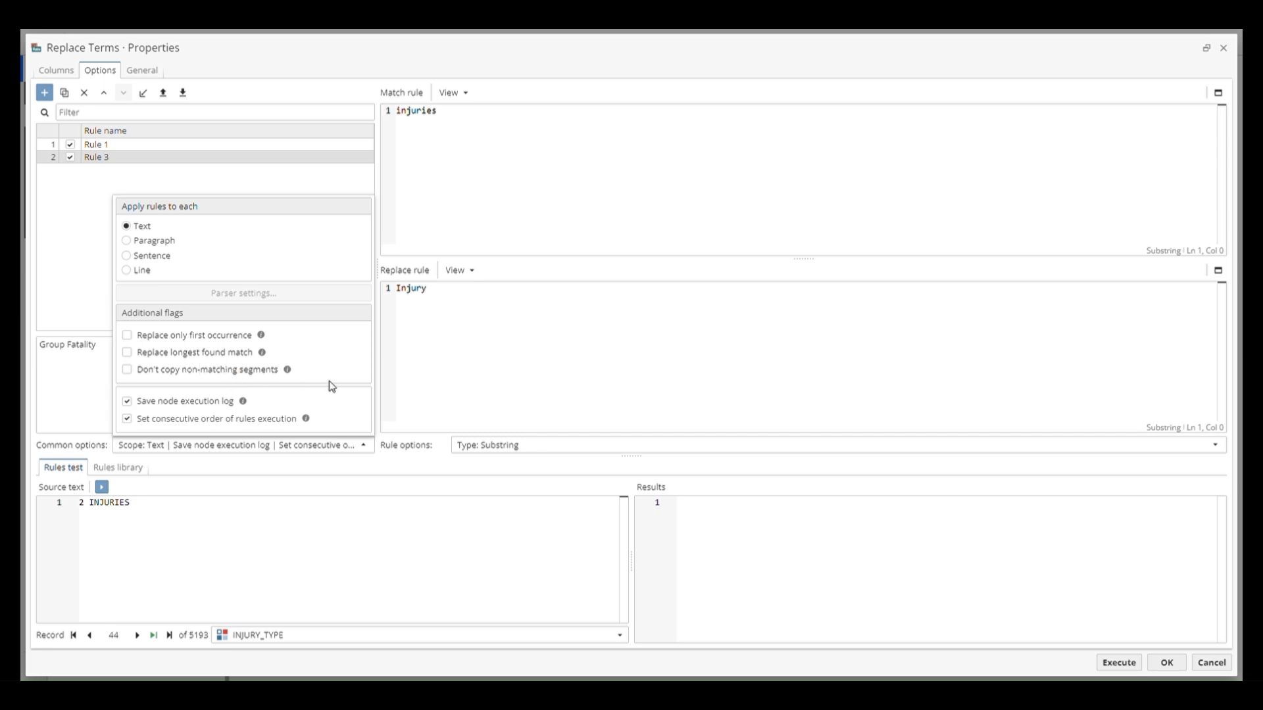
pyautogui.click(229, 425)
pyautogui.click(229, 425)
pyautogui.click(342, 197)
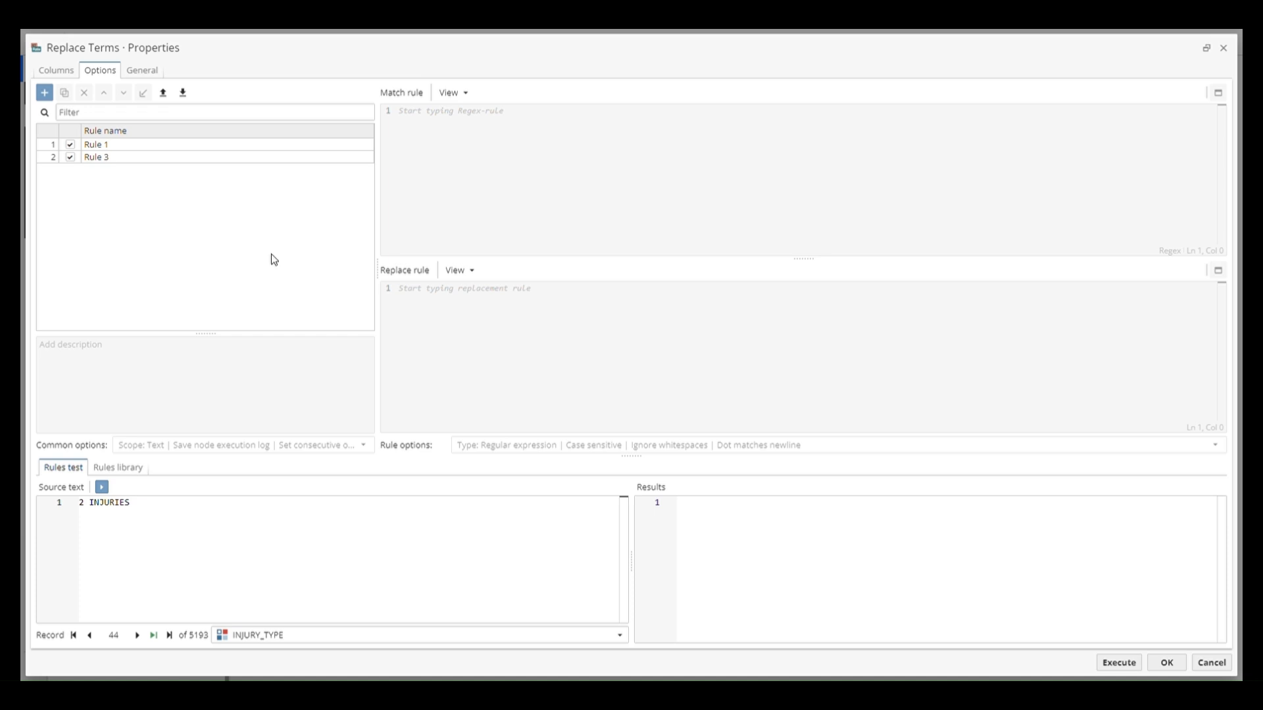
# Try the Wildcard and Regular expression search types on Rule 1 and return it to Substring
pyautogui.click(279, 145)
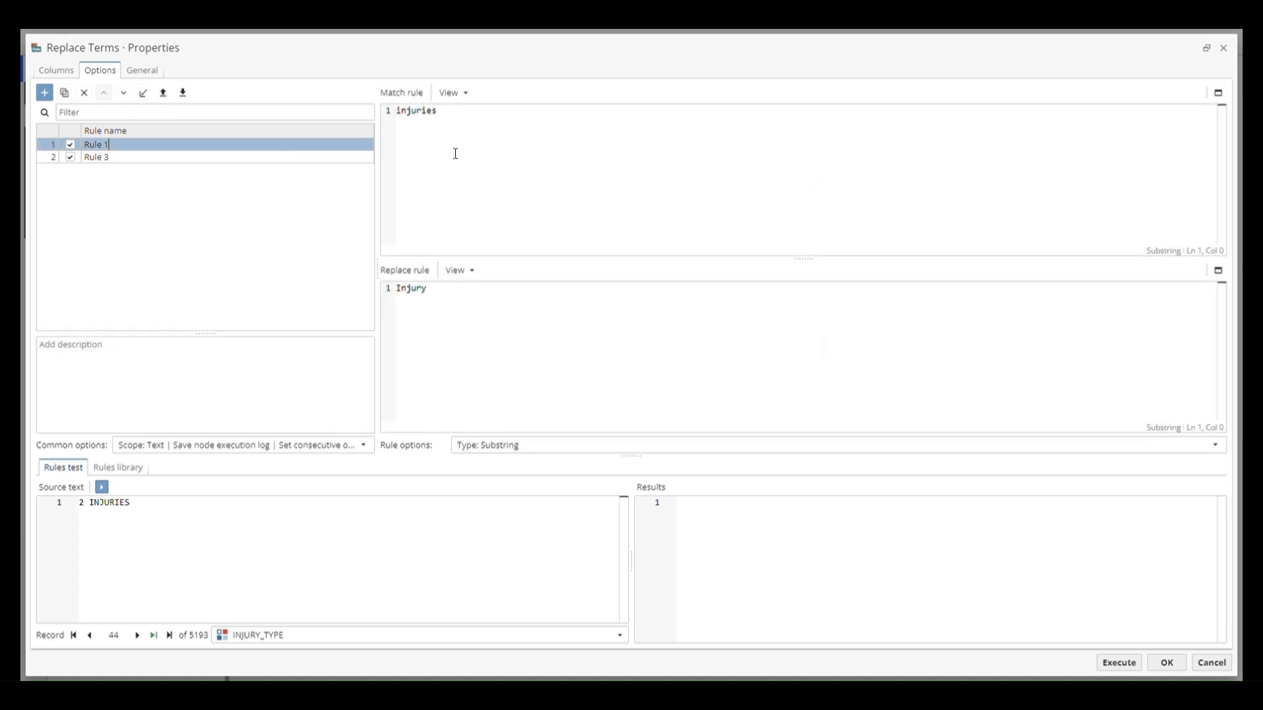
pyautogui.click(616, 178)
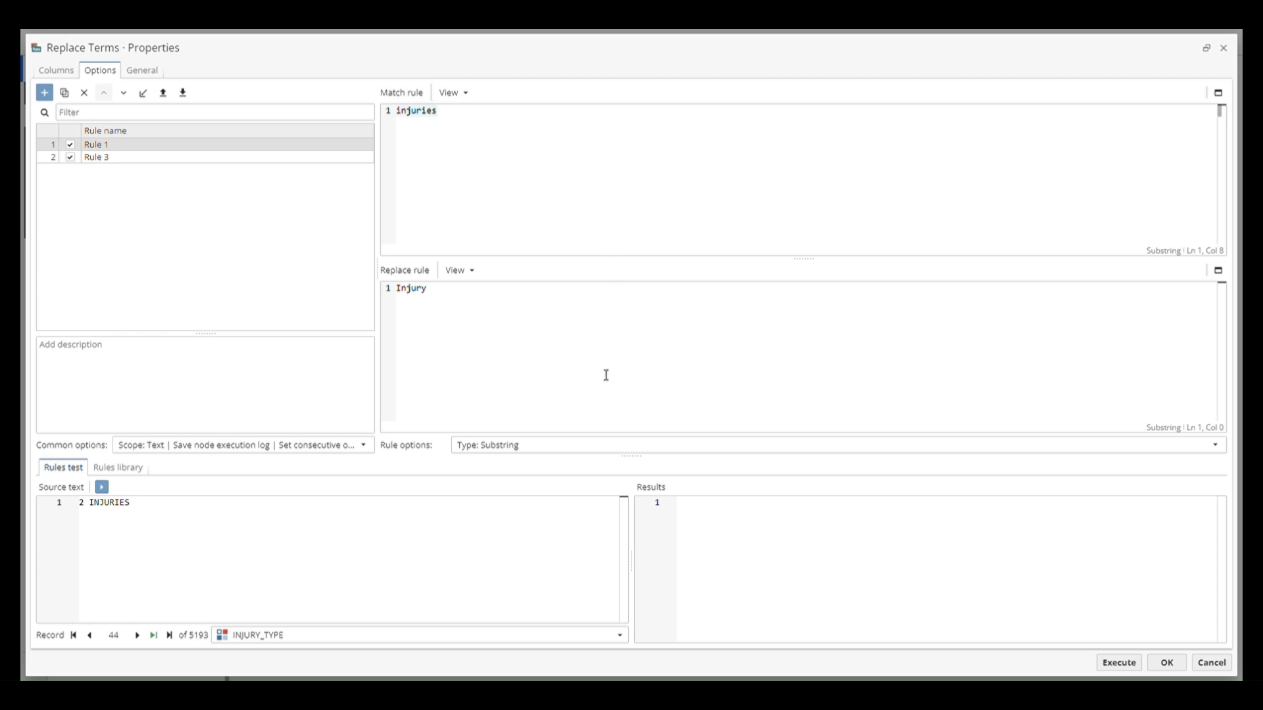
pyautogui.click(572, 446)
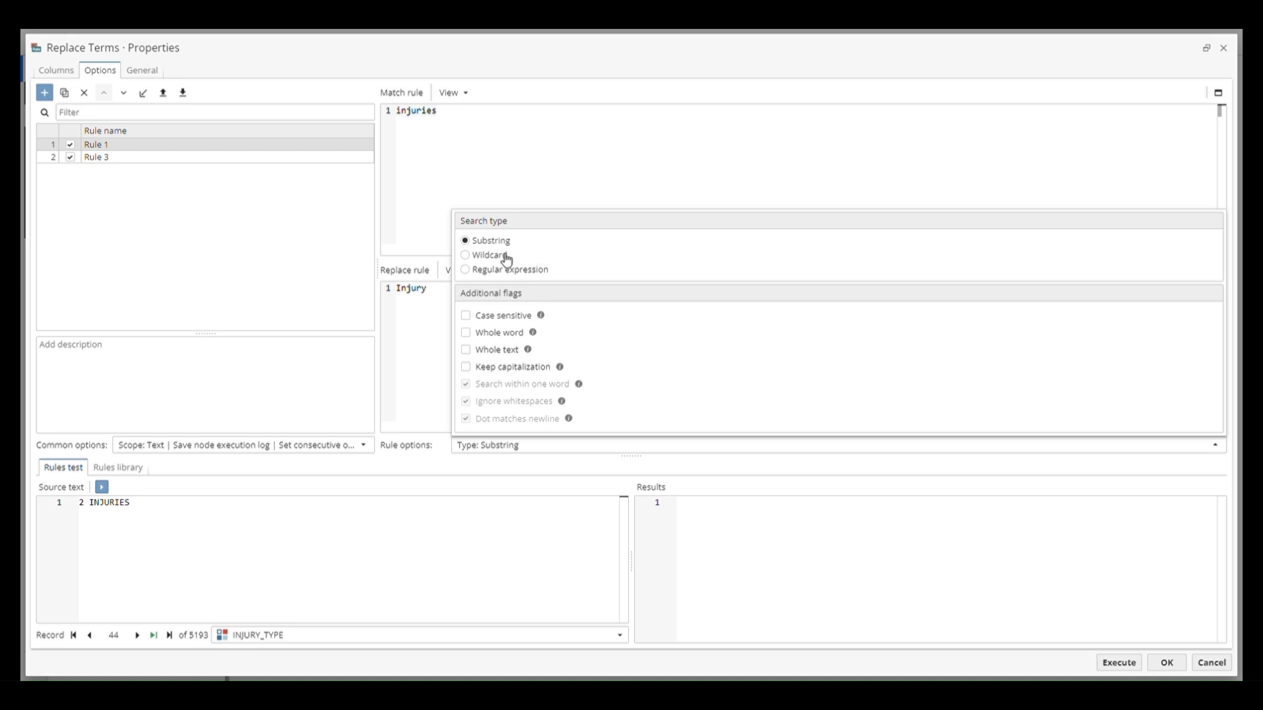
pyautogui.click(490, 255)
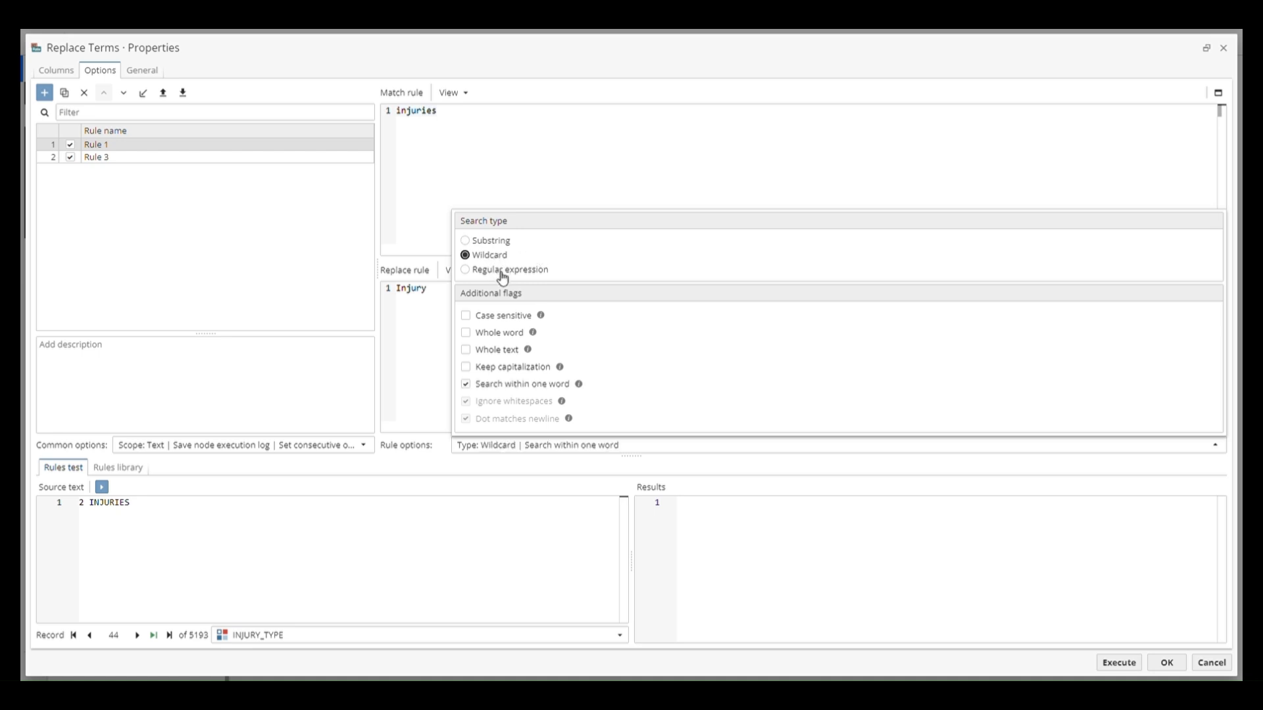
pyautogui.click(501, 271)
pyautogui.click(500, 242)
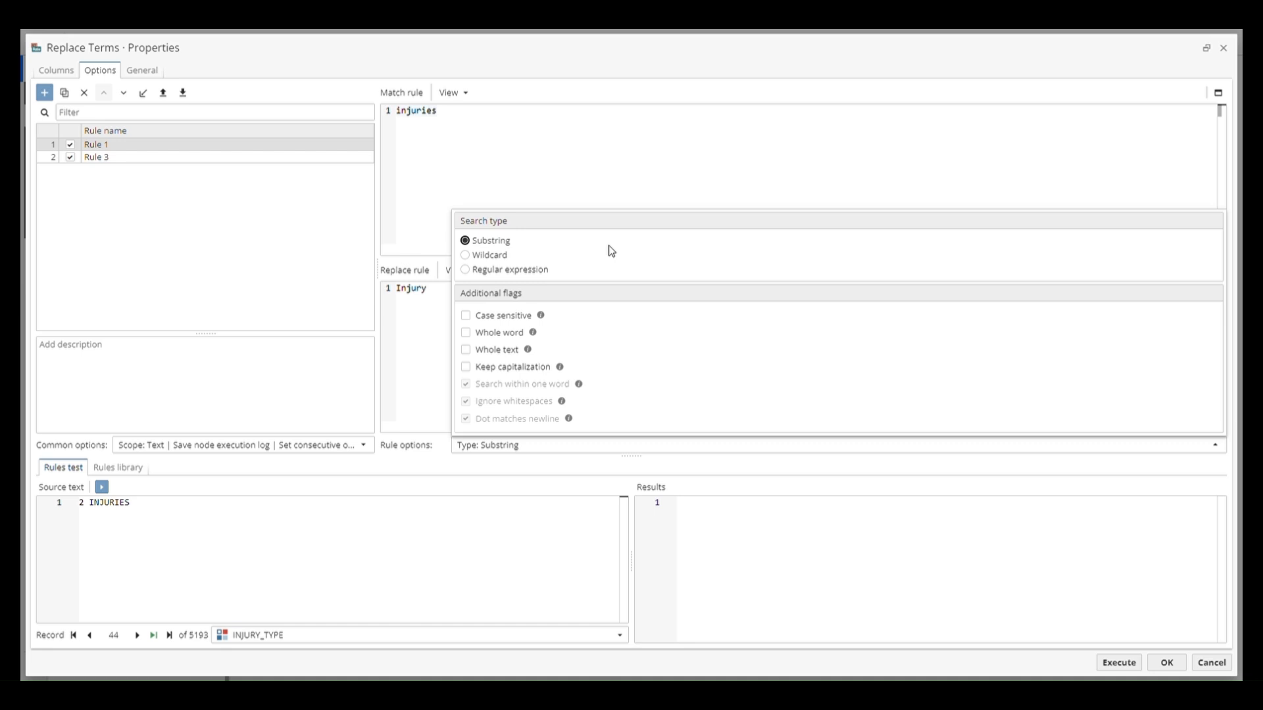
pyautogui.click(703, 185)
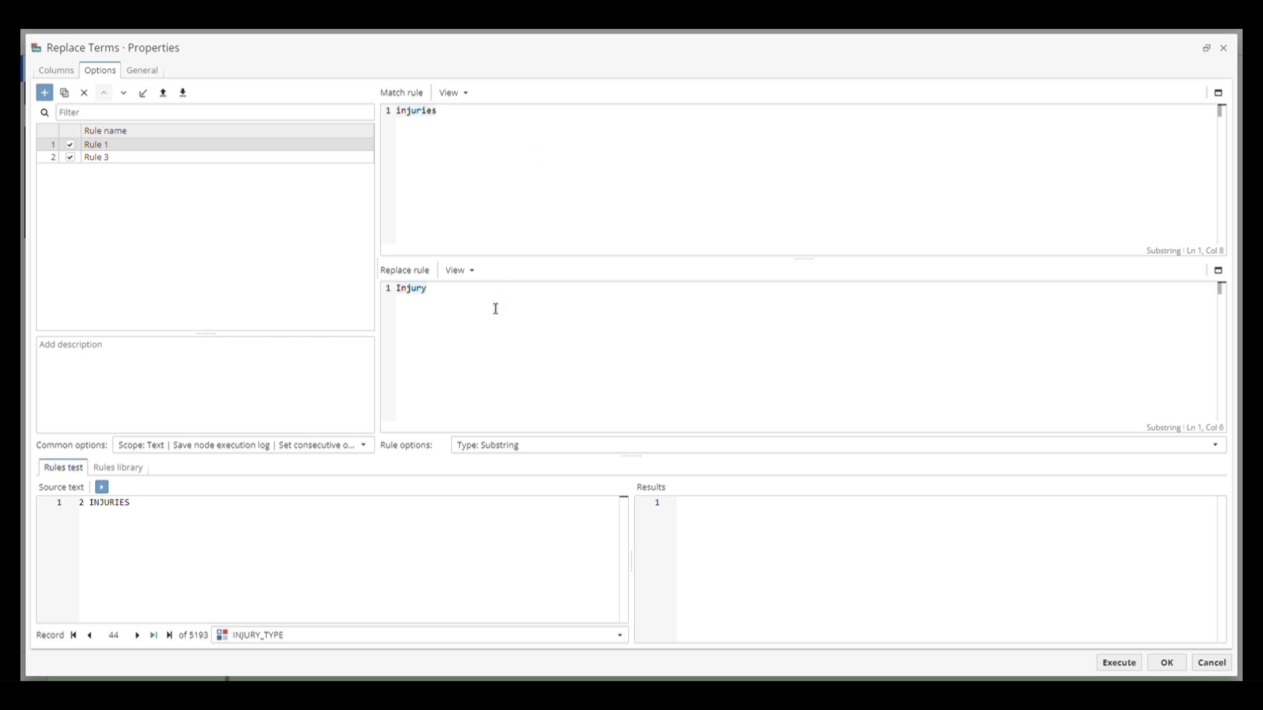
# Switch Rule 3 to the Regular expression search type and set its match rule to fatal|fatalities
pyautogui.click(269, 163)
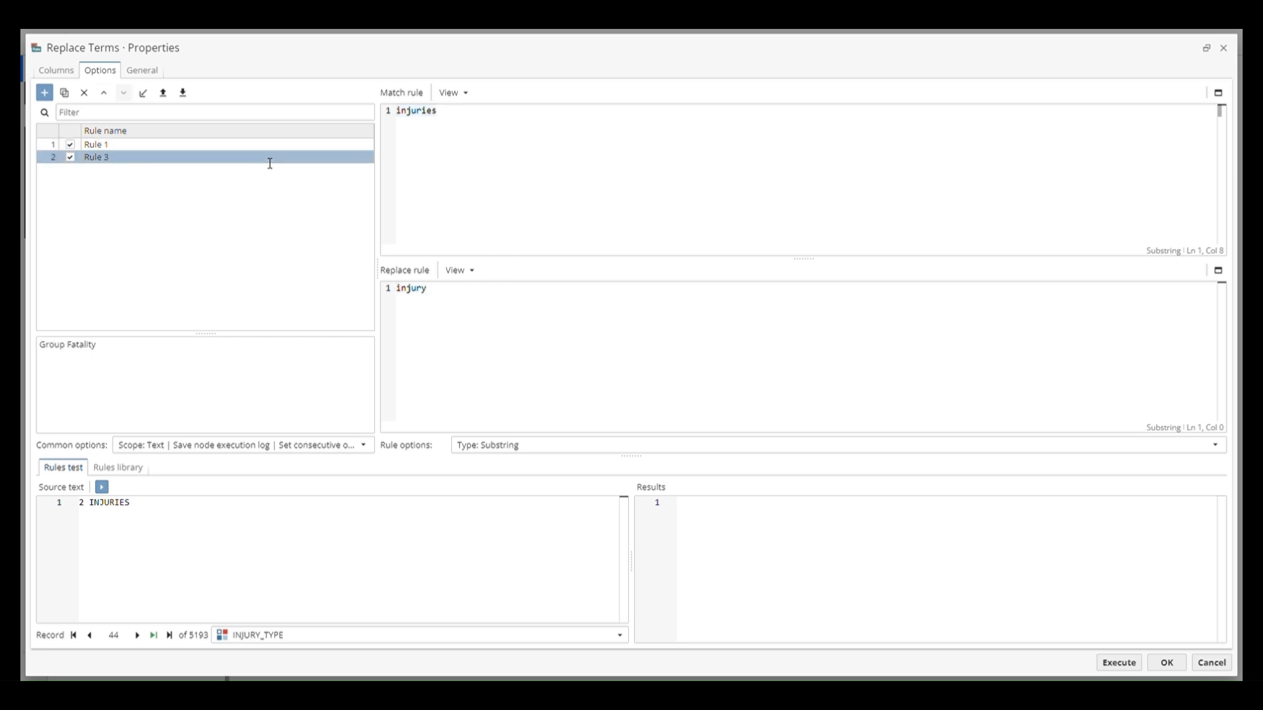
pyautogui.click(538, 445)
pyautogui.click(521, 273)
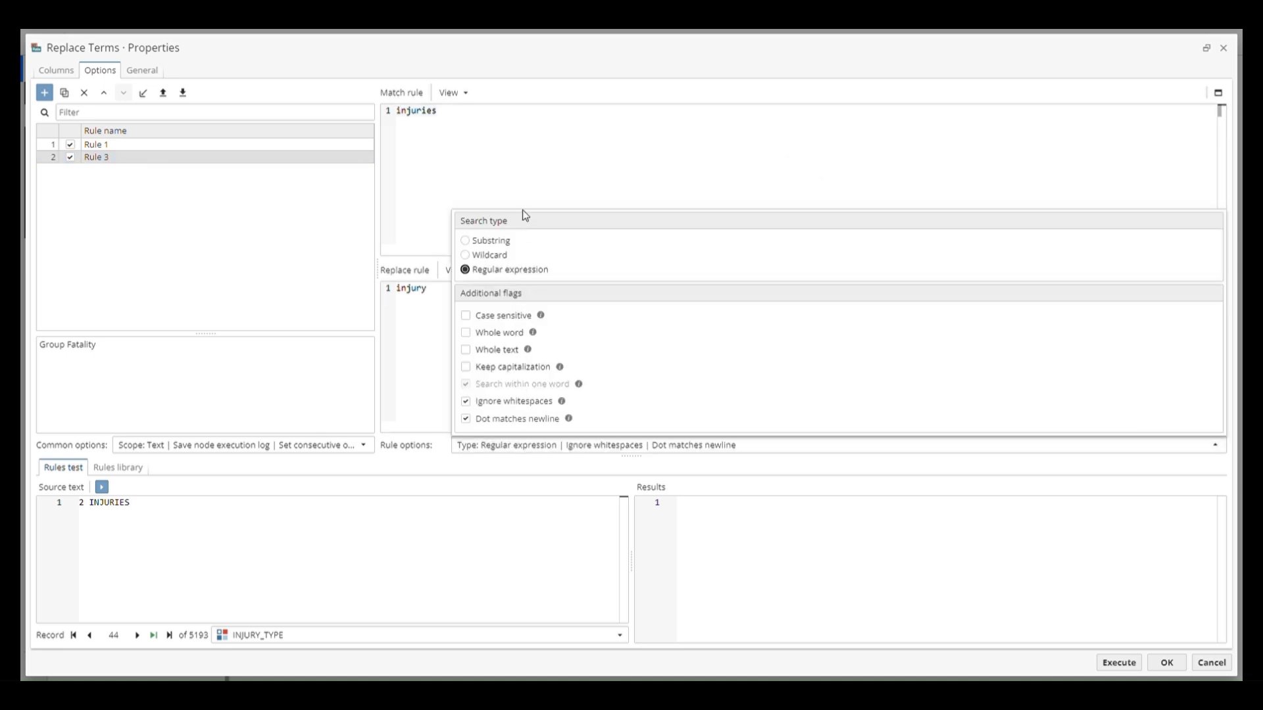
pyautogui.click(537, 169)
pyautogui.hotkey('ctrl', 'a')
pyautogui.write('f')
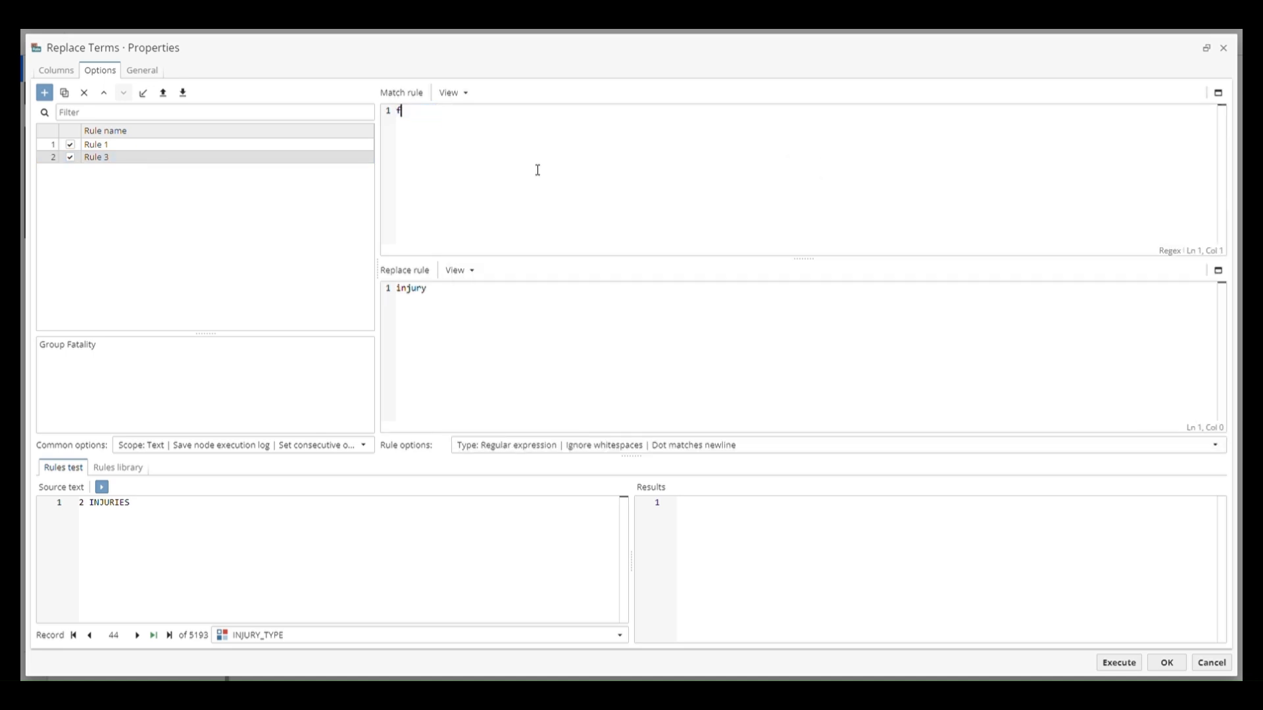
pyautogui.write('atal|fatalities')
# Set Rule 3's replace rule to Fatality
pyautogui.click(503, 321)
pyautogui.hotkey('ctrl', 'a')
pyautogui.write('Fatality')
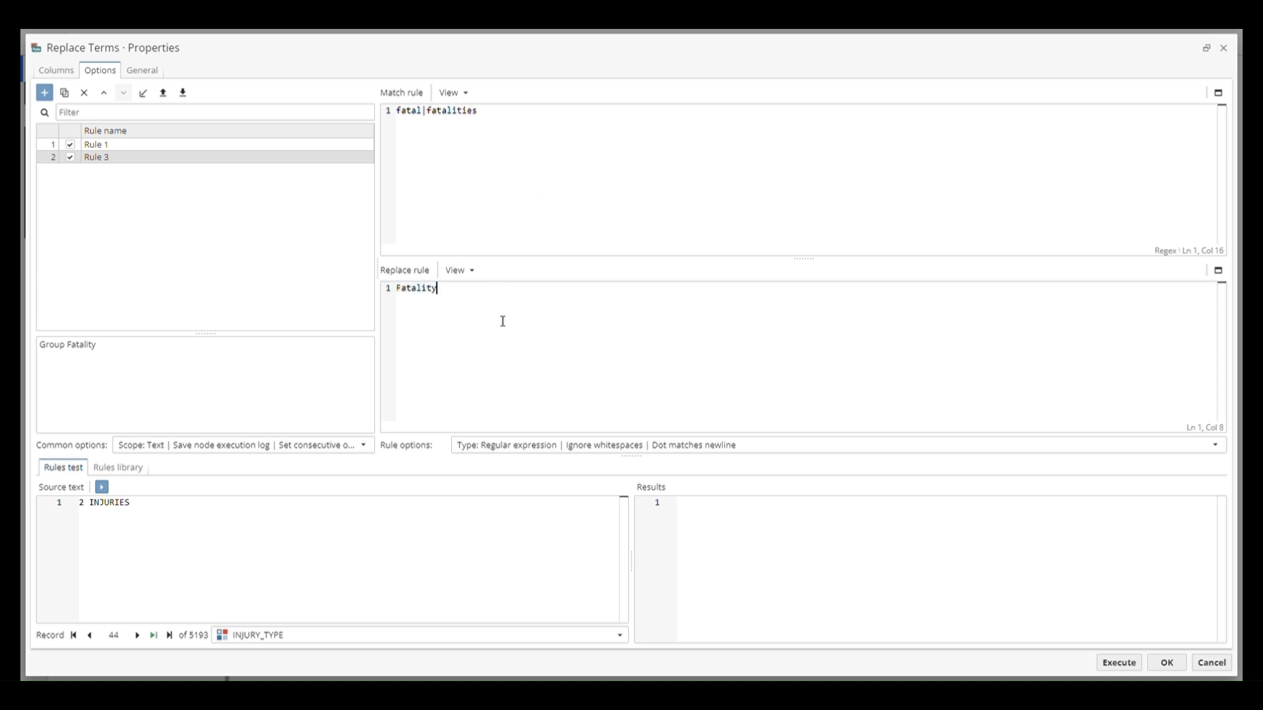
# Duplicate Rule 3 and set the copy's match rule to \d+ (Fatality|Injury)
pyautogui.click(64, 92)
pyautogui.click(550, 149)
pyautogui.hotkey('ctrl', 'a')
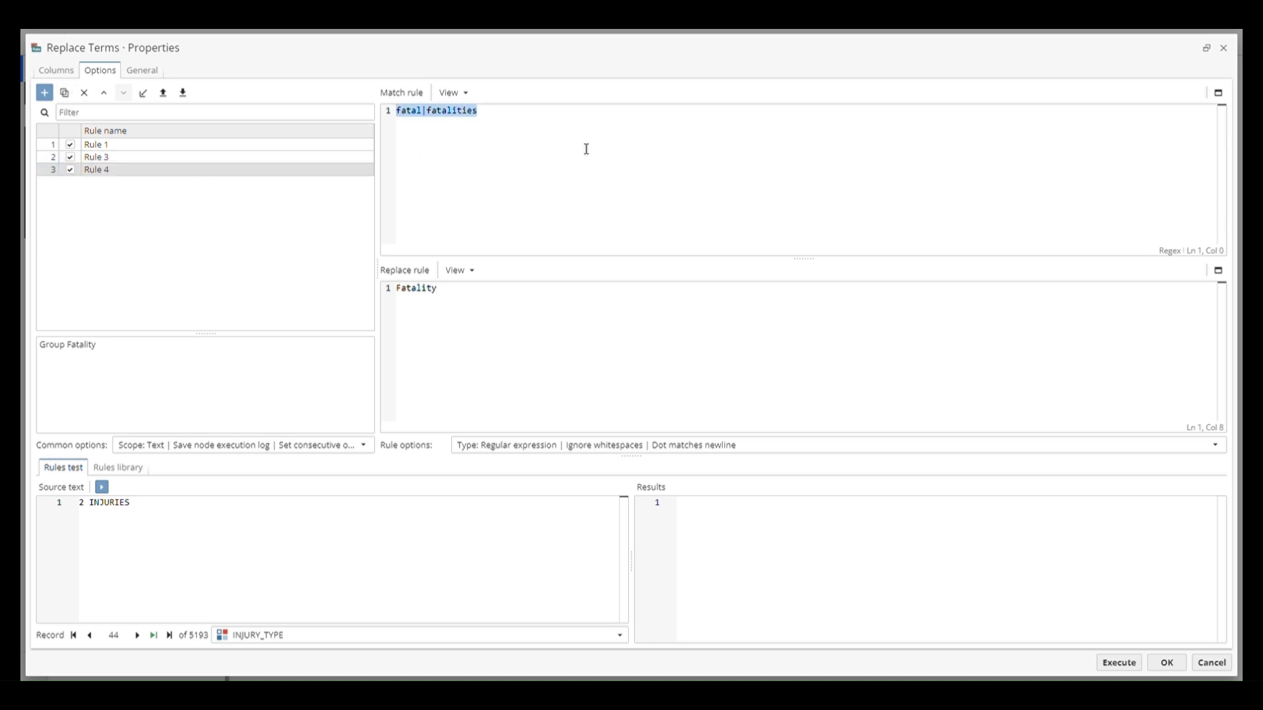
pyautogui.press('Delete')
pyautogui.write('\\d+ (Fatality|')
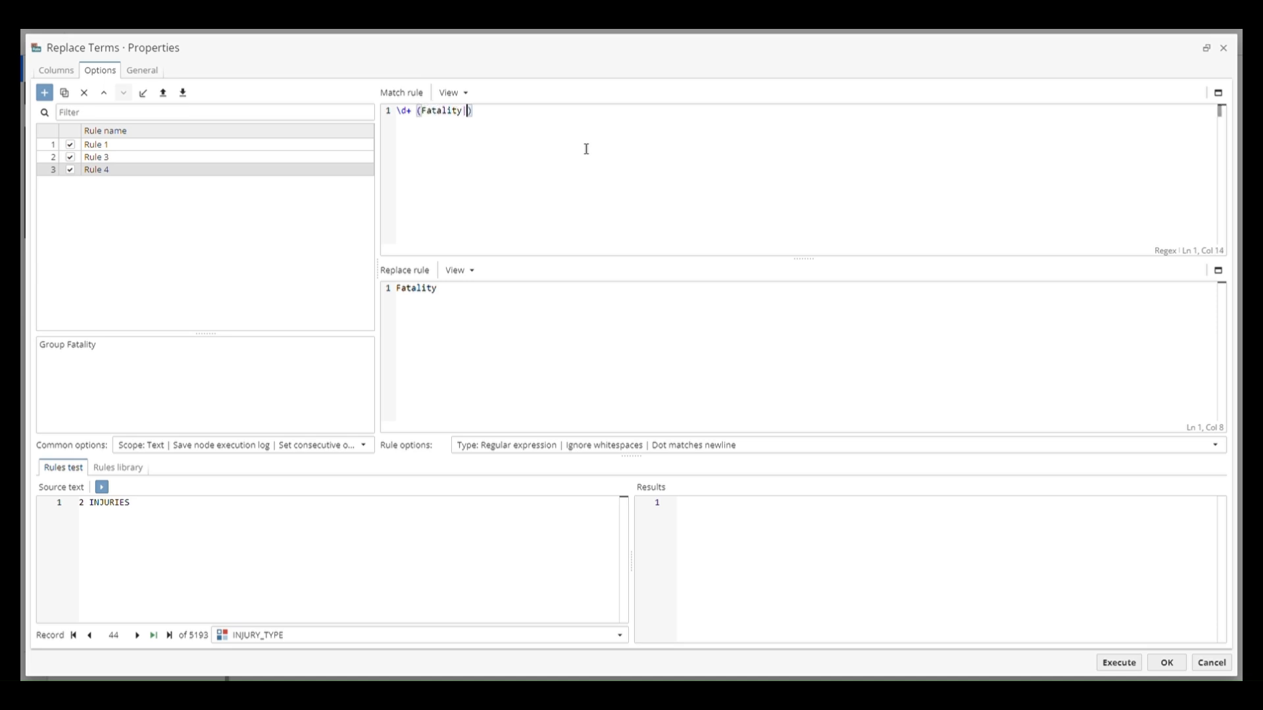
pyautogui.write('Injury')
# Set the new rule's replace rule to \1, referring to the bracketed group in its match rule
pyautogui.click(629, 324)
pyautogui.hotkey('ctrl', 'a')
pyautogui.write('\\')
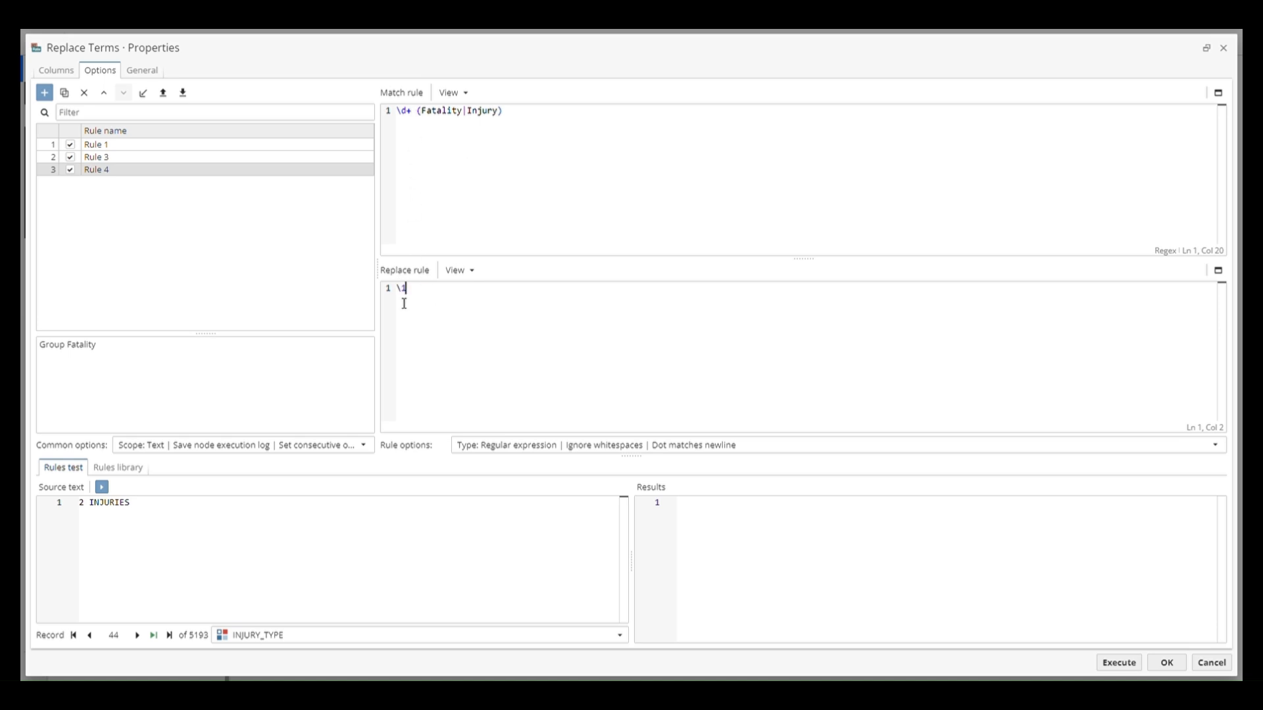
pyautogui.moveTo(502, 123); pyautogui.dragTo(422, 120)
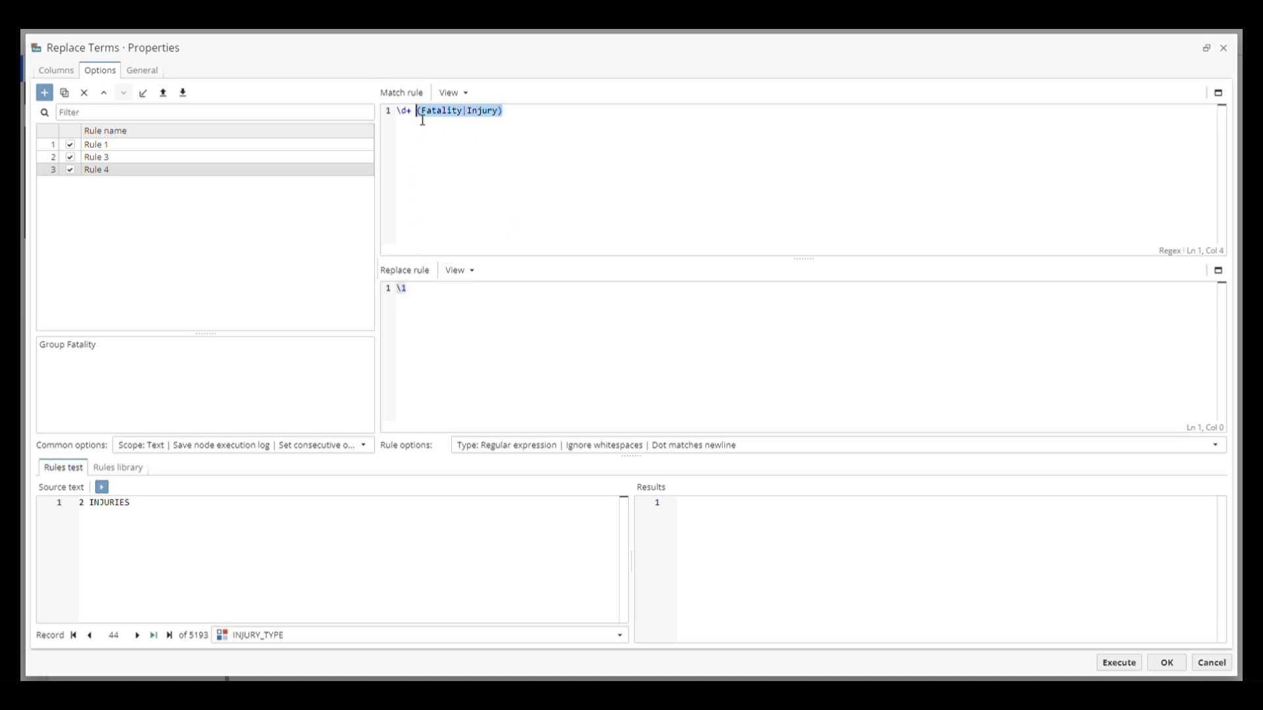
pyautogui.click(540, 153)
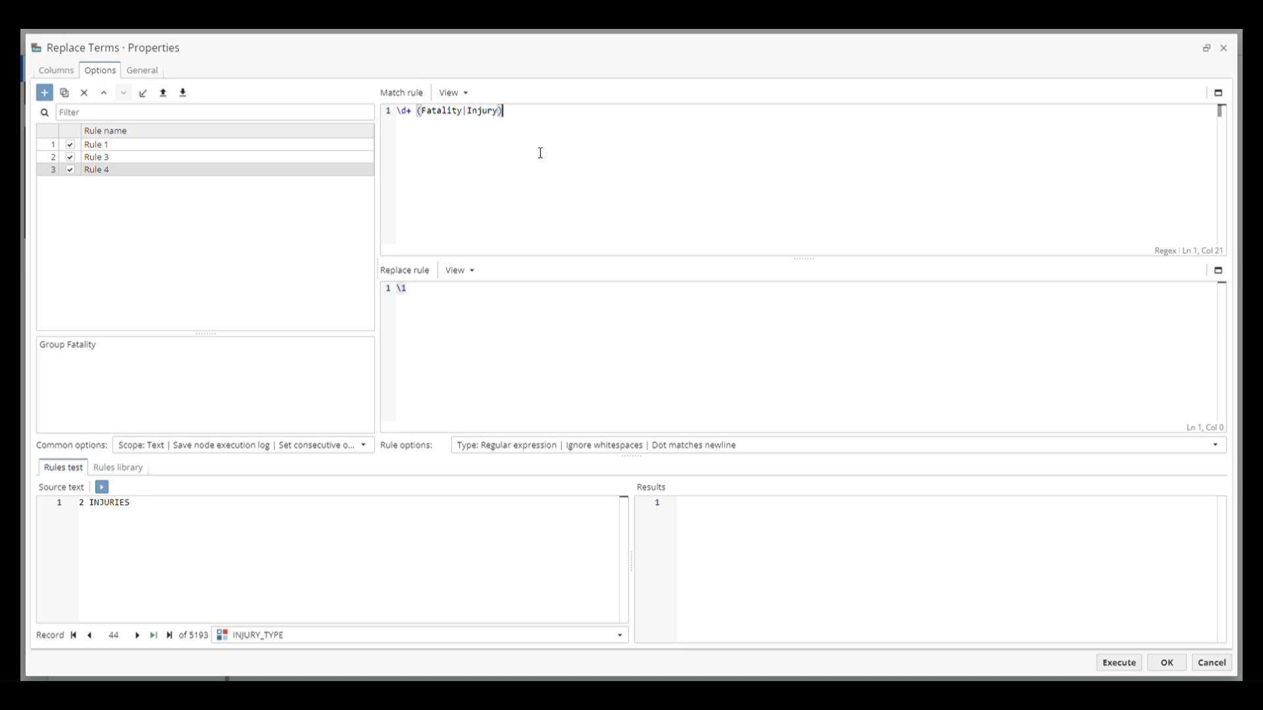
# Rename the three rules, in list order, as Injury, Fatality and Remove Number
pyautogui.doubleClick(279, 145)
pyautogui.write('Injury')
pyautogui.doubleClick(265, 158)
pyautogui.write('Fatality')
pyautogui.doubleClick(243, 172)
pyautogui.write('Remov')
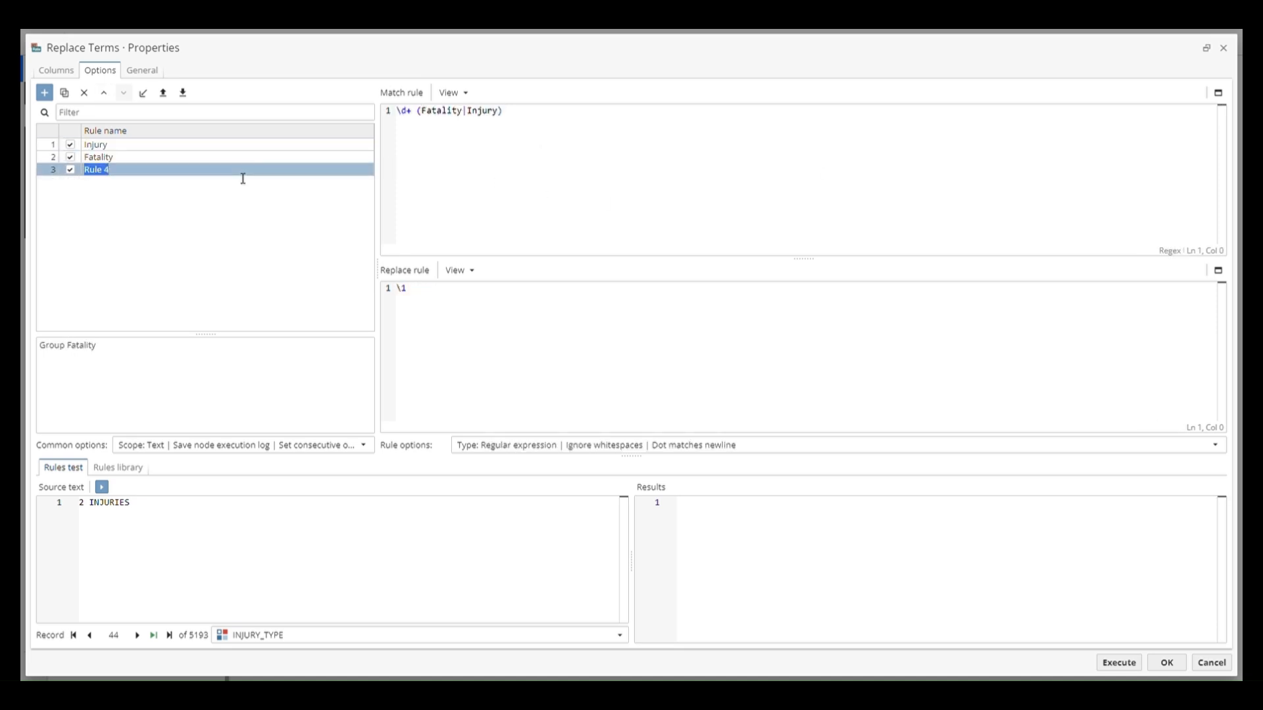
pyautogui.write('e Number')
# Clear the description of the Remove Number rule
pyautogui.click(186, 359)
pyautogui.hotkey('ctrl', 'a')
pyautogui.press('BackSpace')
# Replace the test source text with the copied sample of injury and fatality variants and run the rules test
pyautogui.click(101, 487)
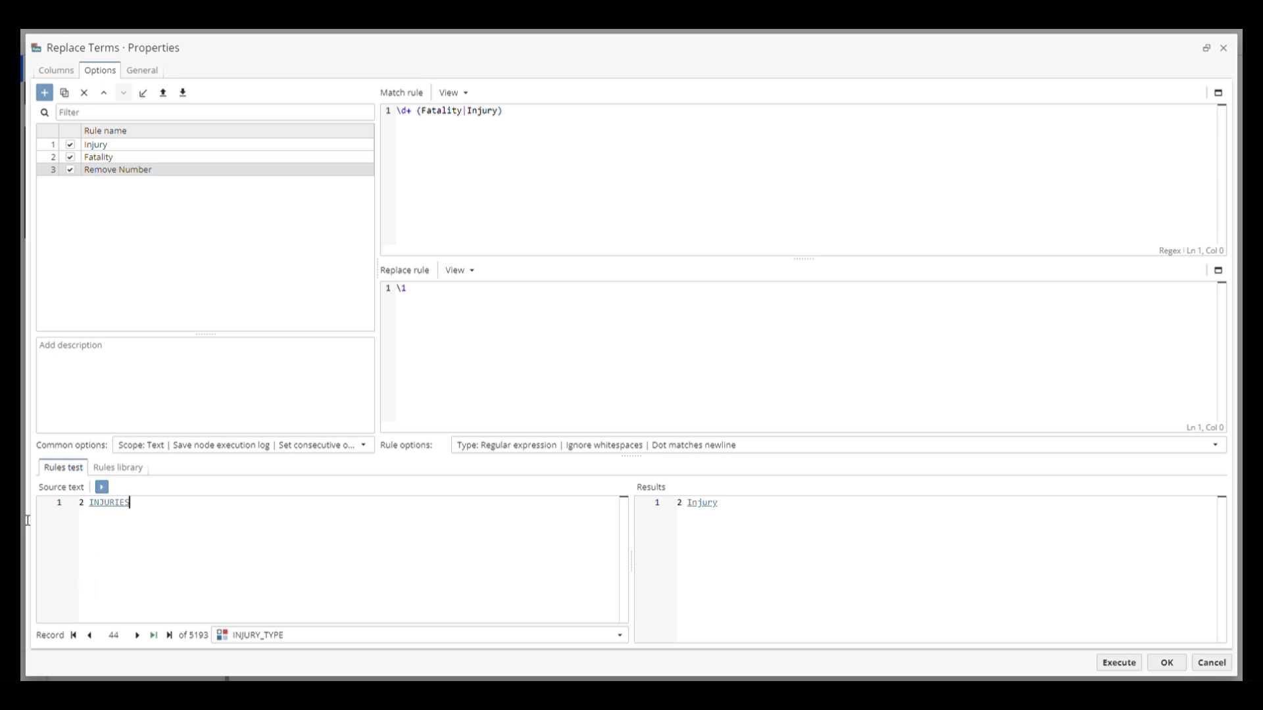
pyautogui.hotkey('ctrl', 'a')
pyautogui.write('Injury, injuries, Injuries 1 Injury 2 Injuries  Fatality, fatal, Fatal, fatalities, Fatalities 1 Fatality 2 Fatalities 3 Fatal')
pyautogui.click(104, 487)
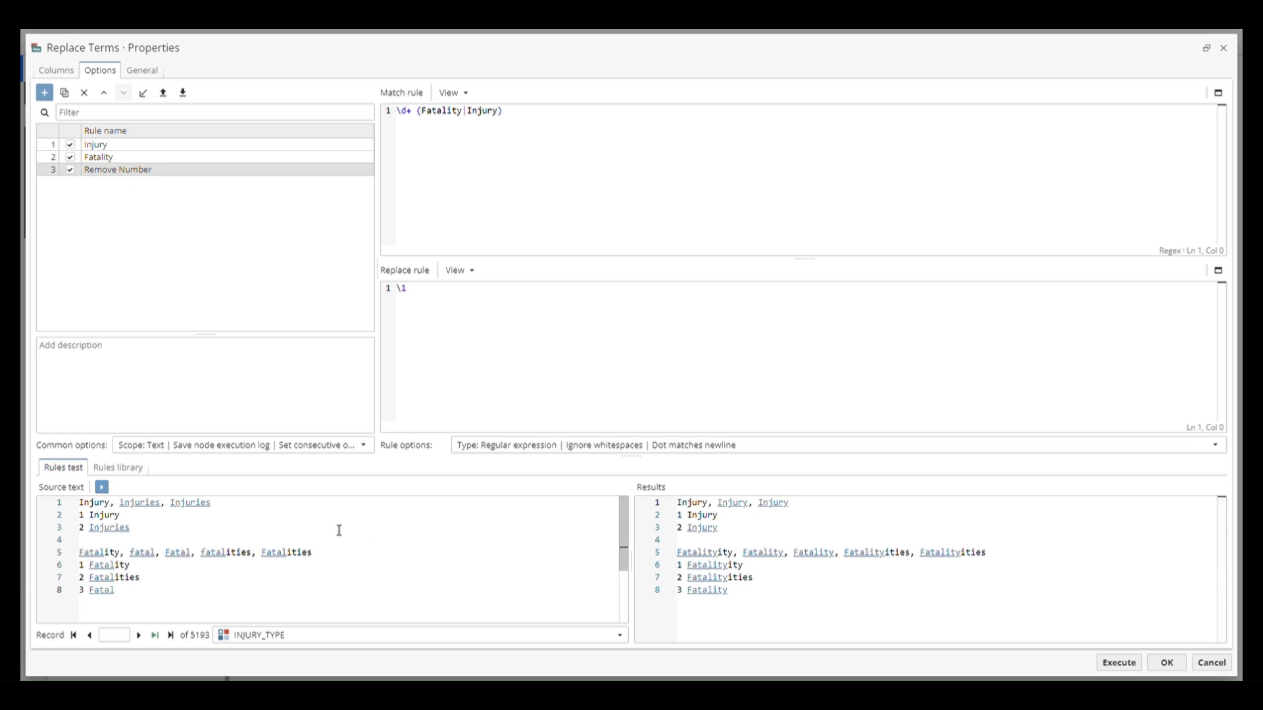
# Add the Metacharacters: beginning of string rule from the Regex match syntax library collection, and delete it again
pyautogui.click(122, 468)
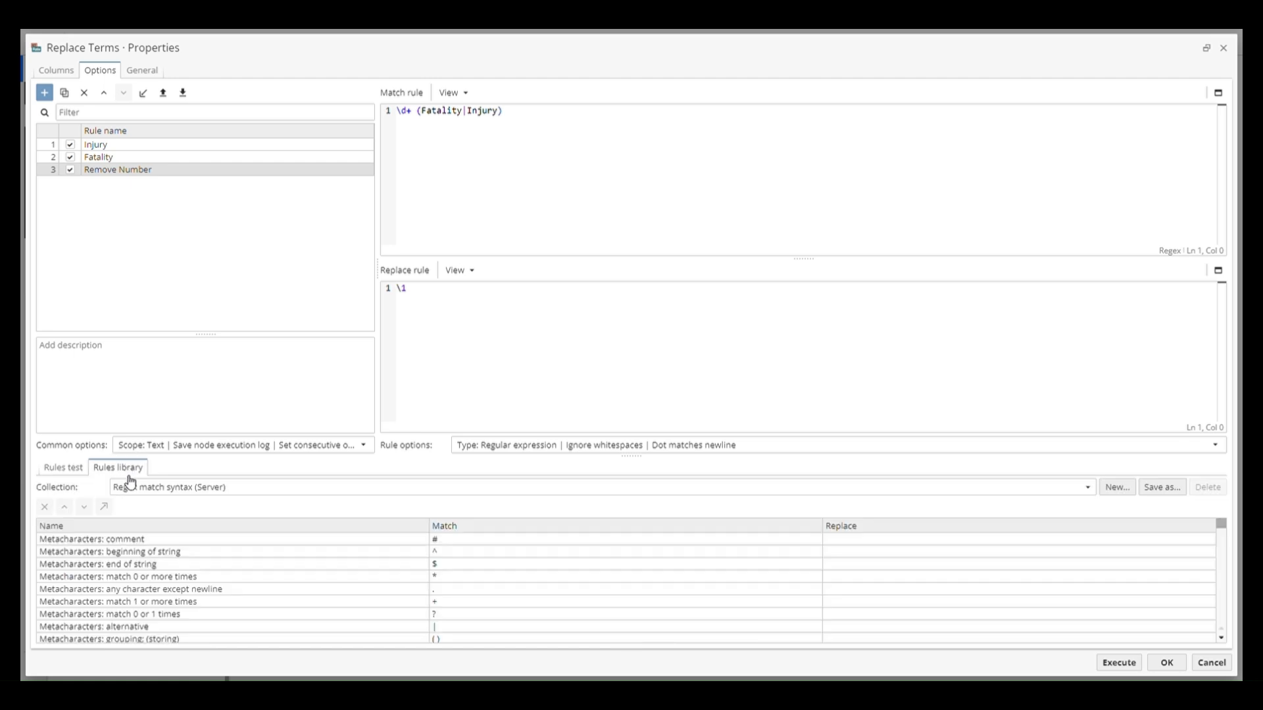
pyautogui.doubleClick(445, 556)
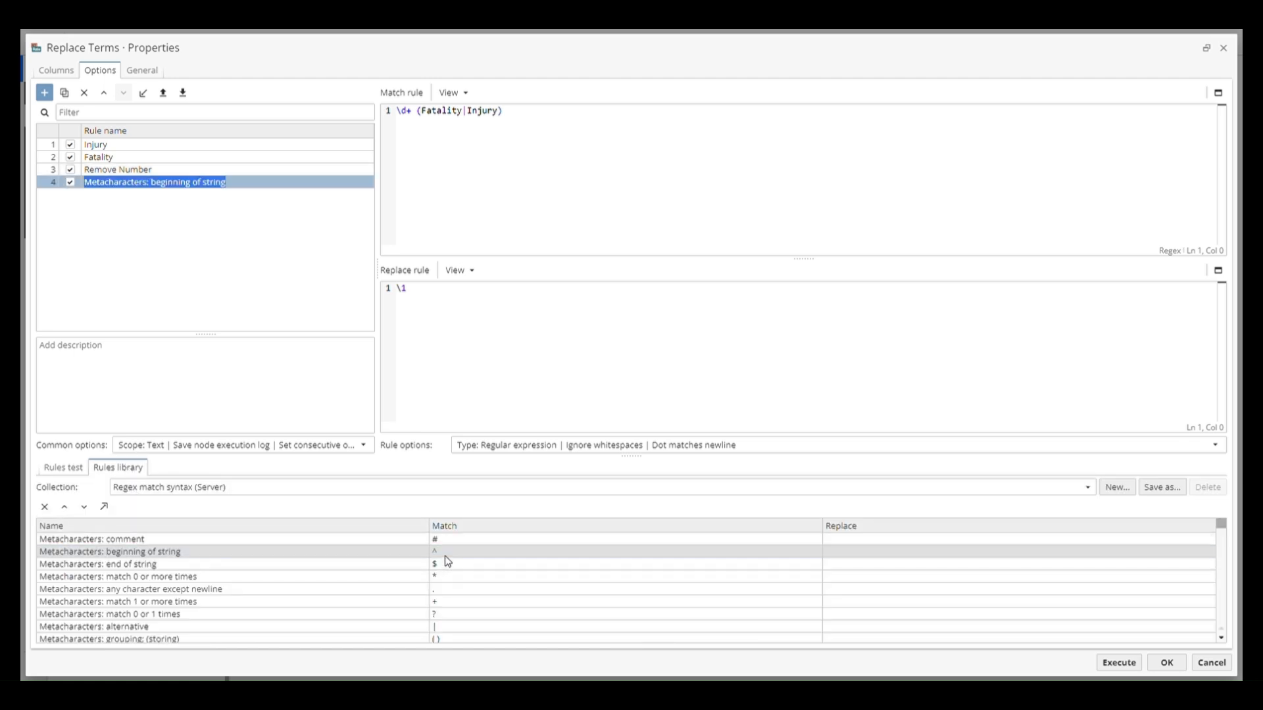
pyautogui.click(268, 186)
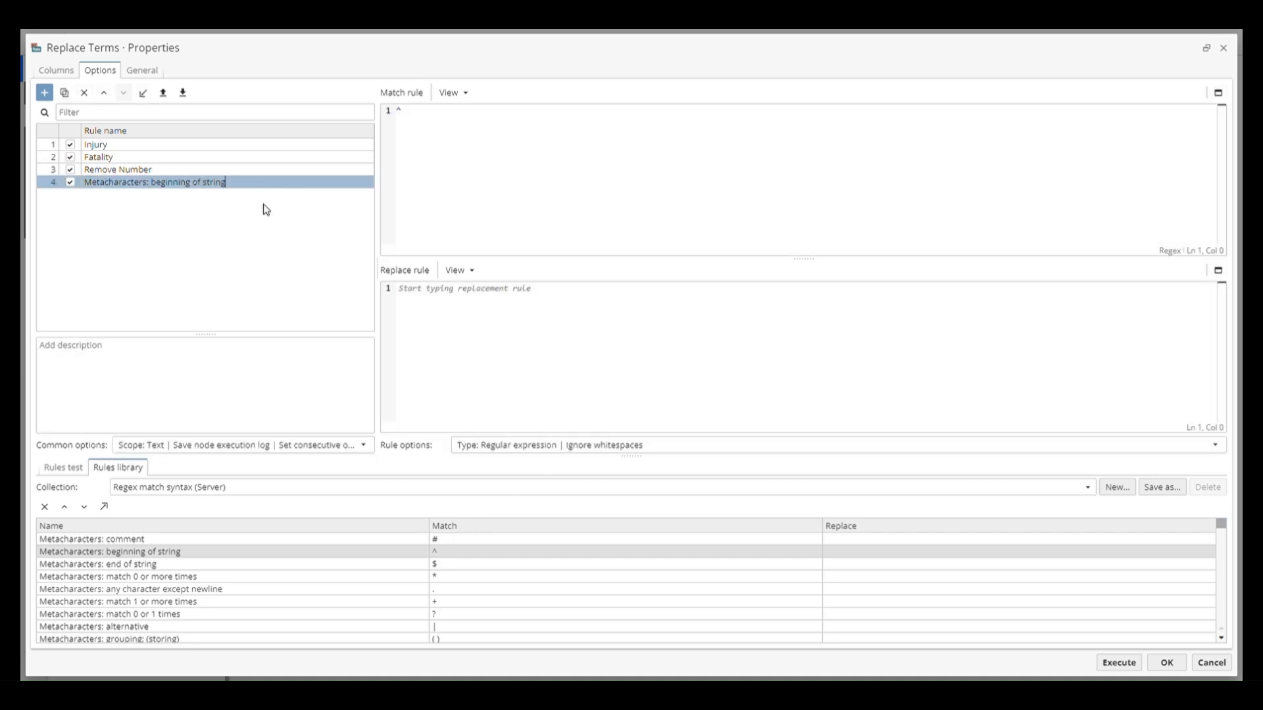
pyautogui.rightClick(266, 183)
pyautogui.click(304, 210)
pyautogui.click(690, 380)
pyautogui.click(64, 468)
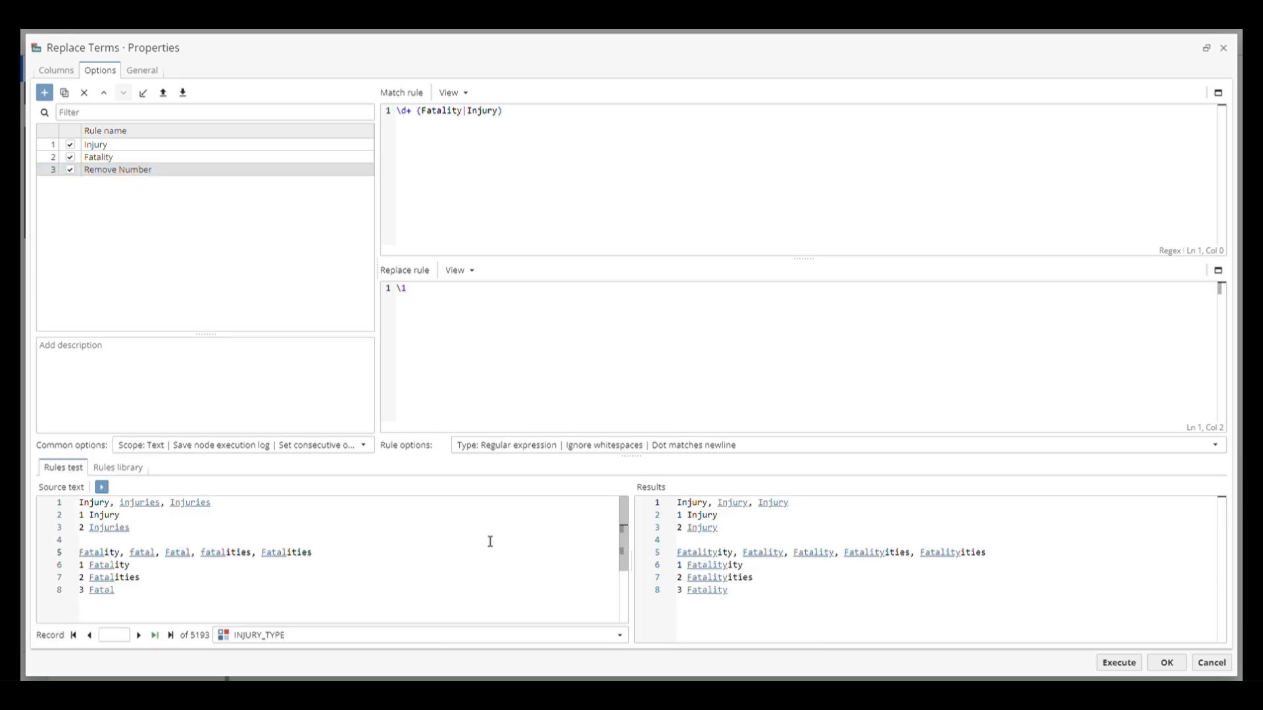
# Test the Fatality rule with the Case sensitive flag enabled, and rerun the test with the flag disabled again
pyautogui.click(229, 157)
pyautogui.click(516, 447)
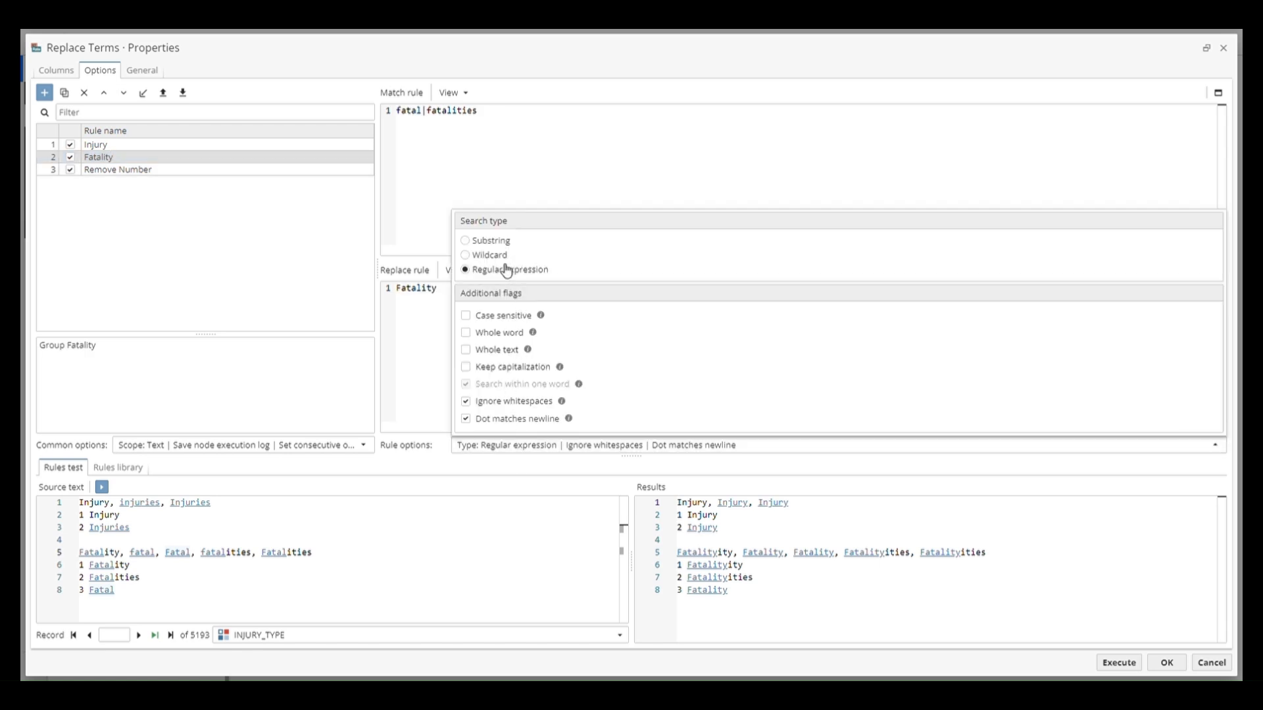
pyautogui.click(495, 317)
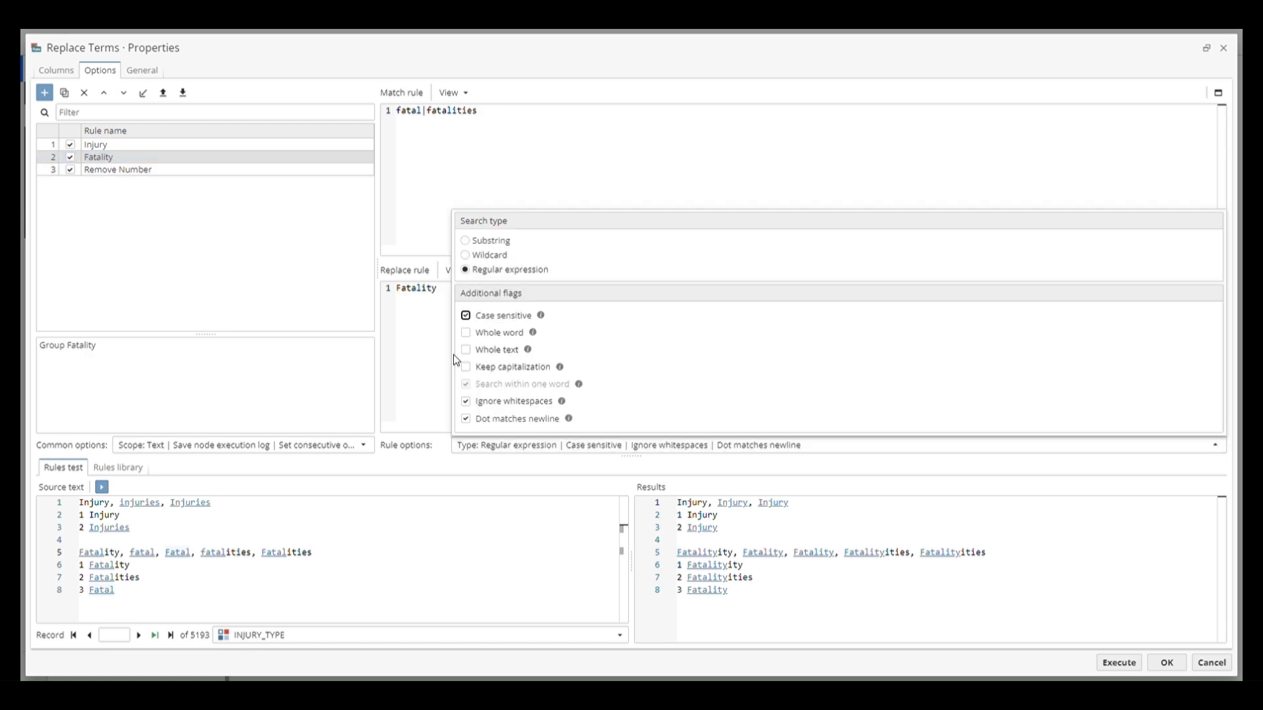
pyautogui.click(102, 487)
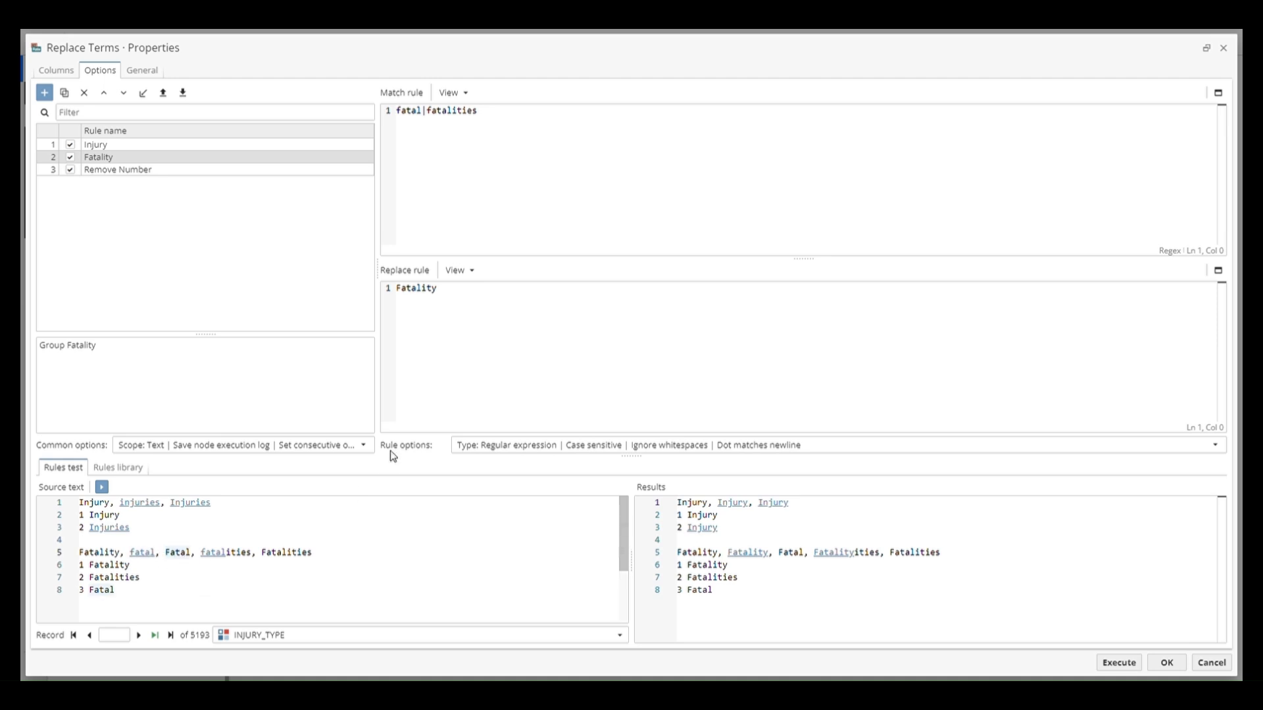
pyautogui.click(463, 446)
pyautogui.click(495, 316)
pyautogui.click(103, 487)
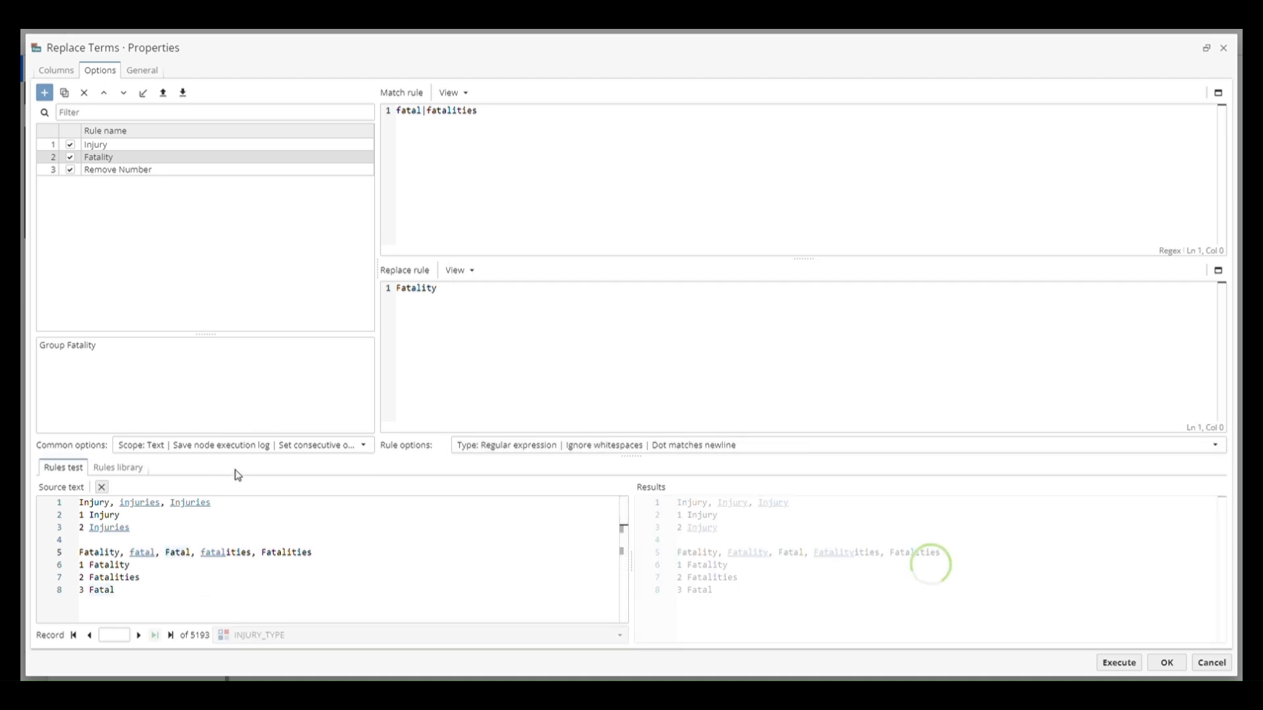
# Enable the Whole word flag for the Fatality rule and run the rules test
pyautogui.click(526, 445)
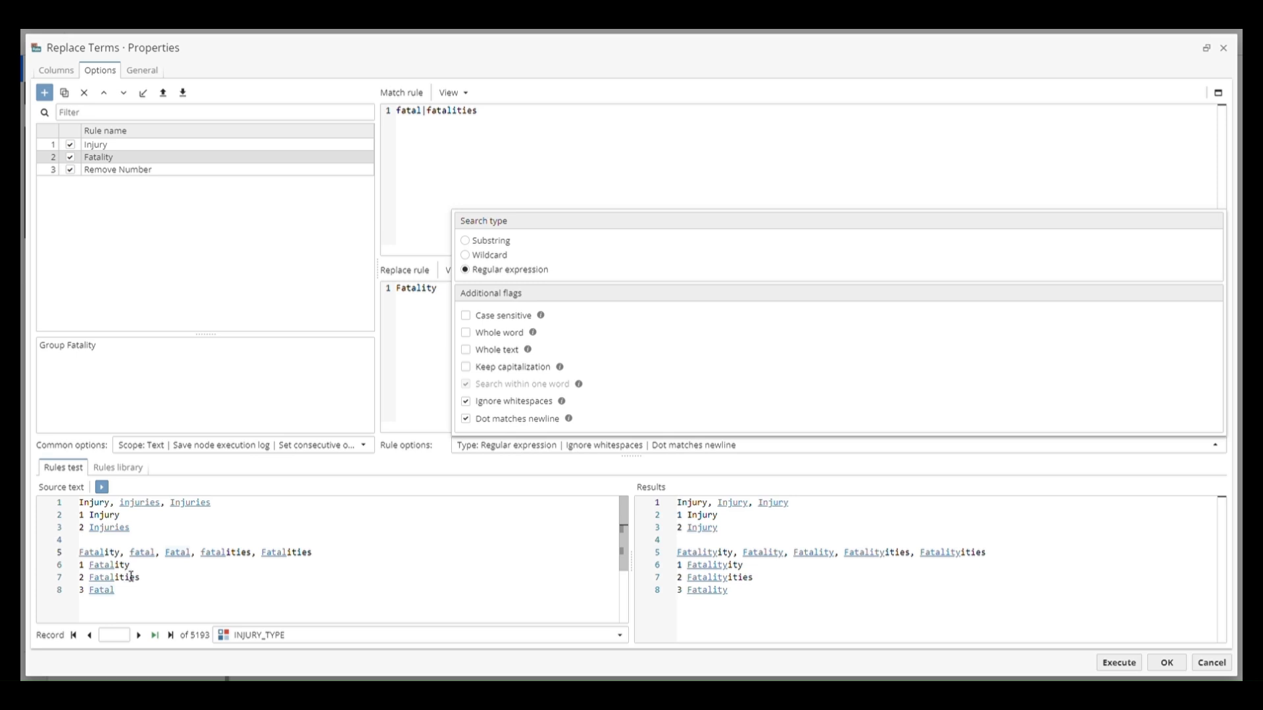
pyautogui.click(505, 334)
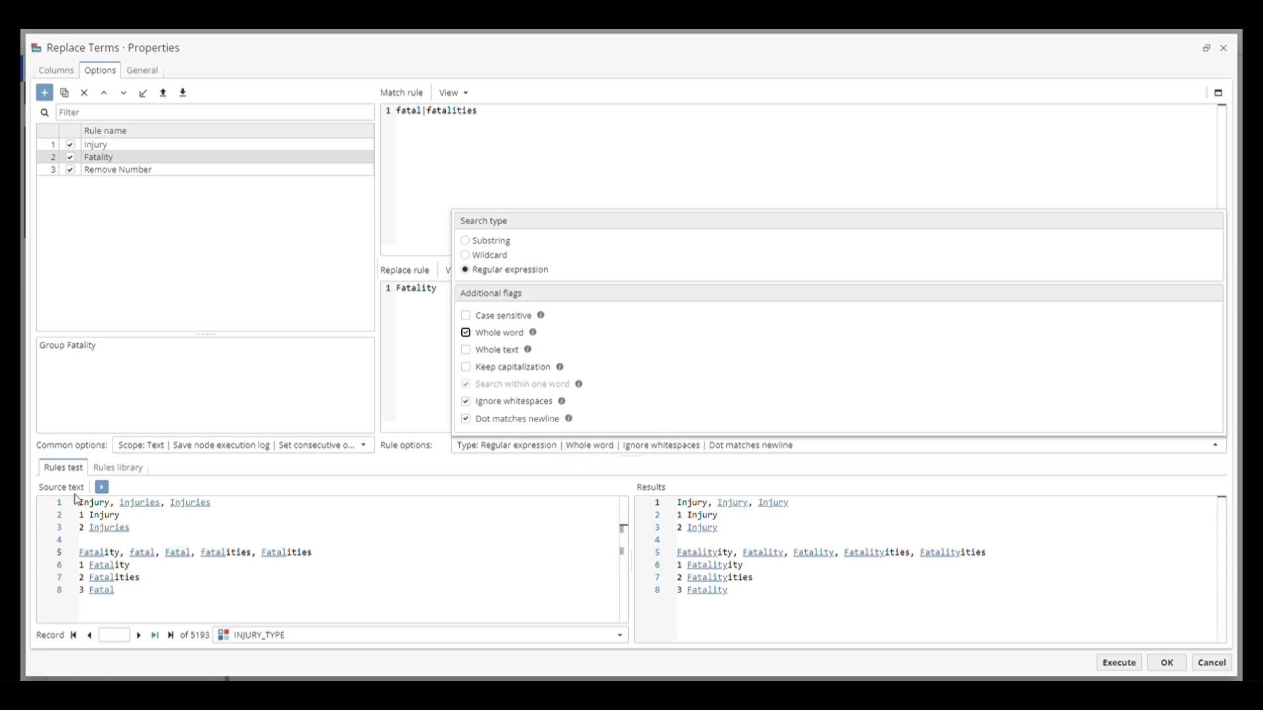
pyautogui.click(102, 490)
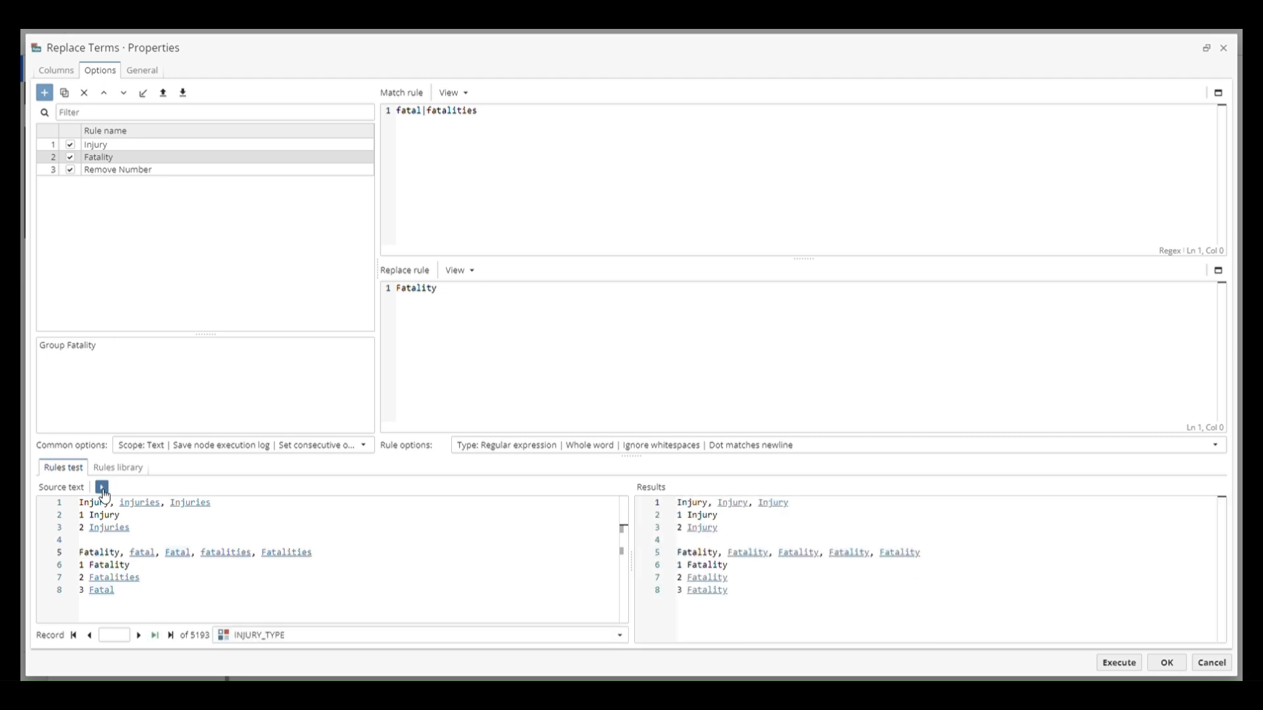
# Test the Fatality rule with the Whole text flag, and switch it back to Whole word
pyautogui.click(586, 447)
pyautogui.click(503, 352)
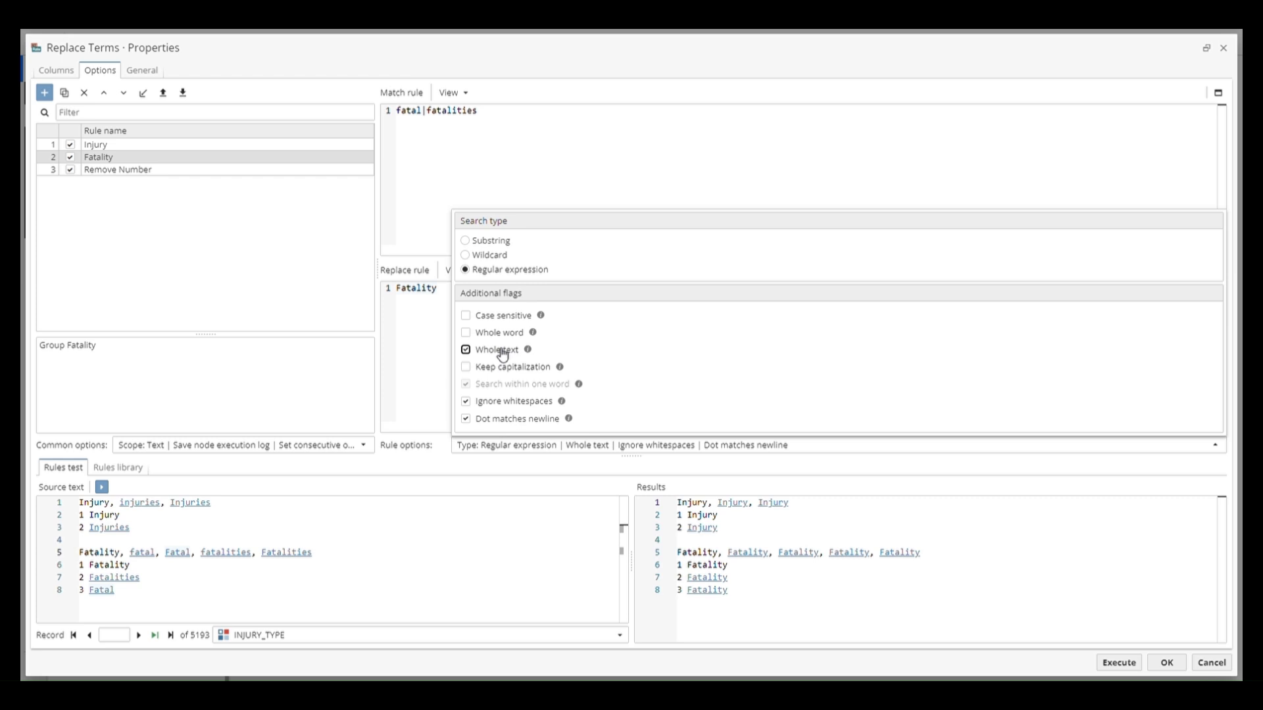
pyautogui.click(105, 488)
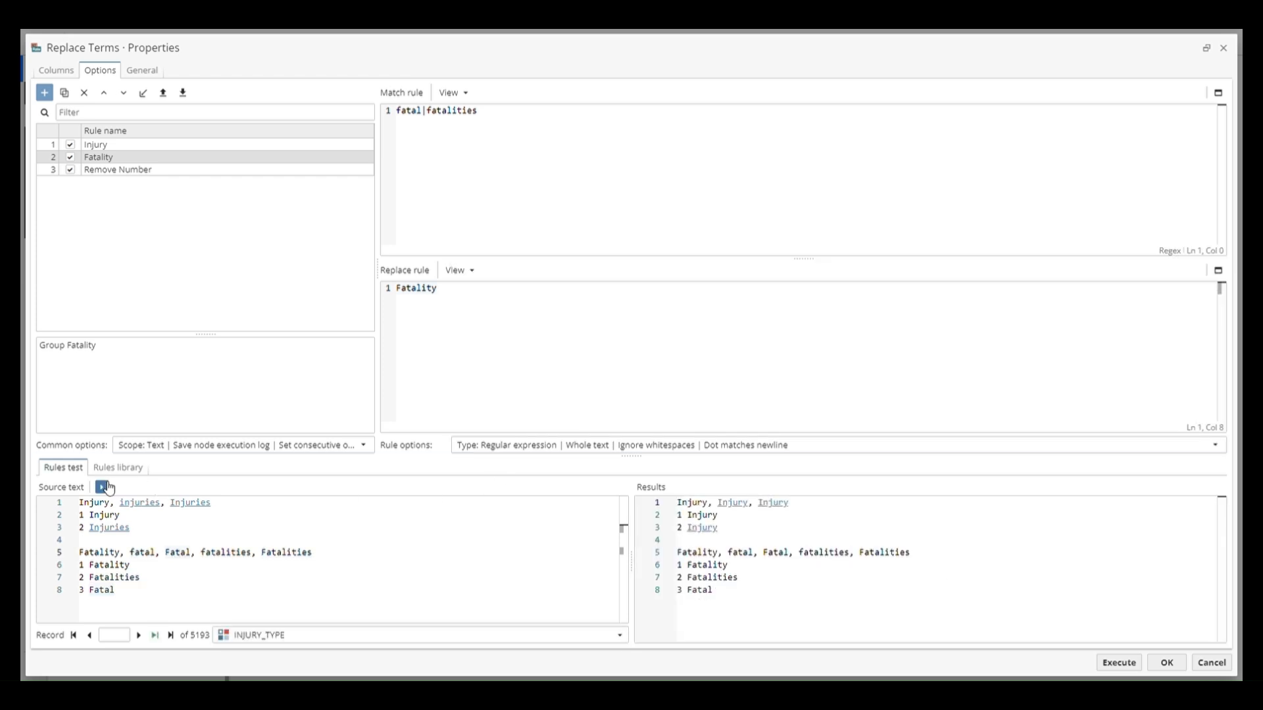
pyautogui.click(515, 445)
pyautogui.click(498, 335)
# Test the Fatality rule with Keep capitalization enabled, and disable that flag again
pyautogui.click(498, 373)
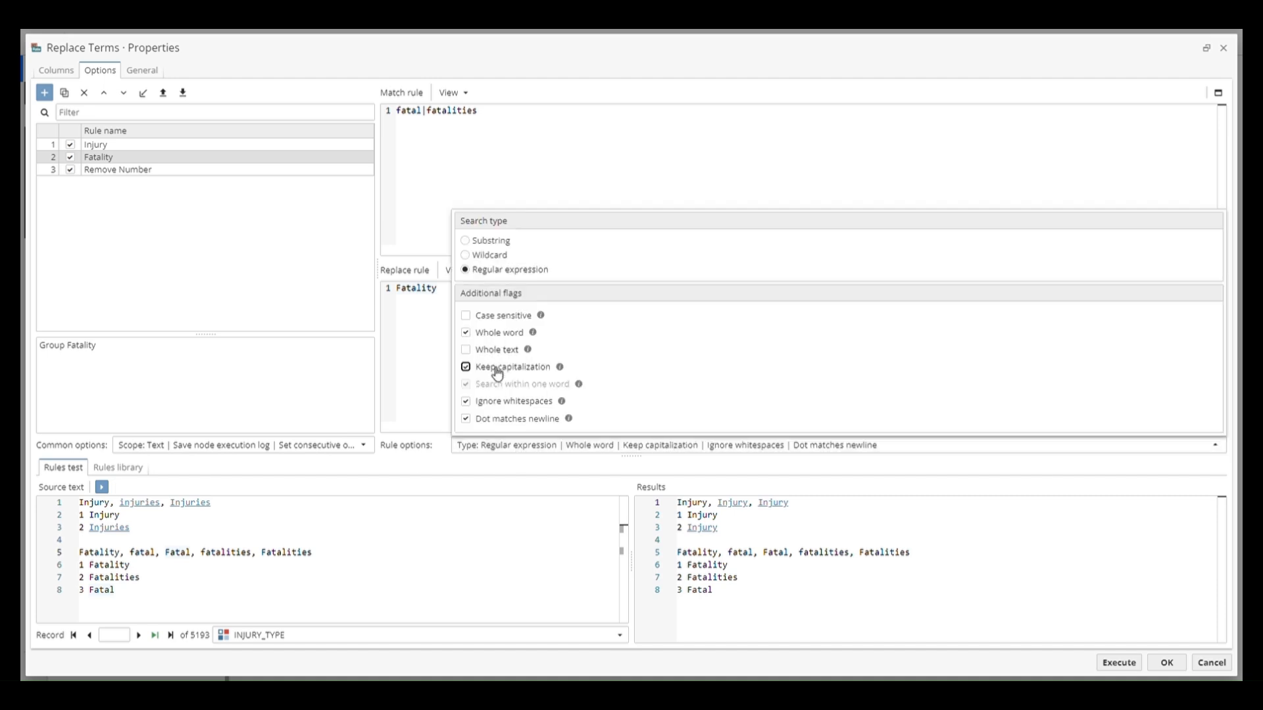
pyautogui.click(101, 487)
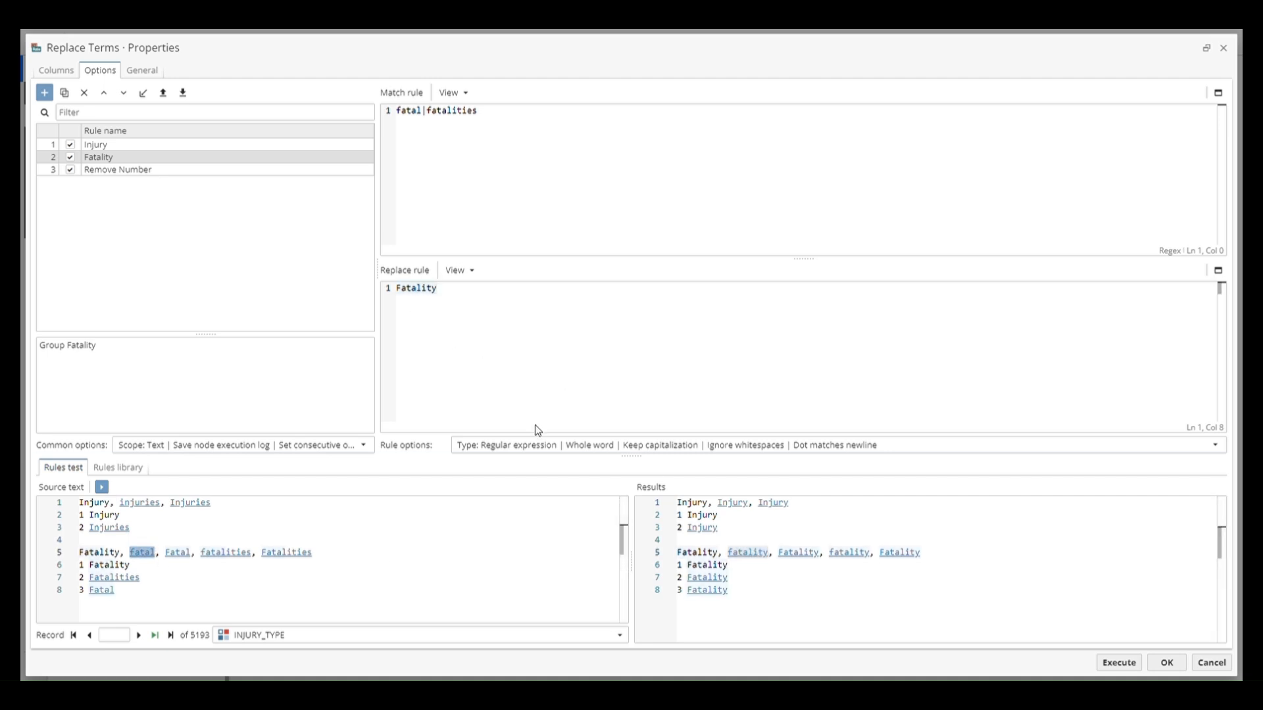
pyautogui.click(544, 446)
pyautogui.click(529, 367)
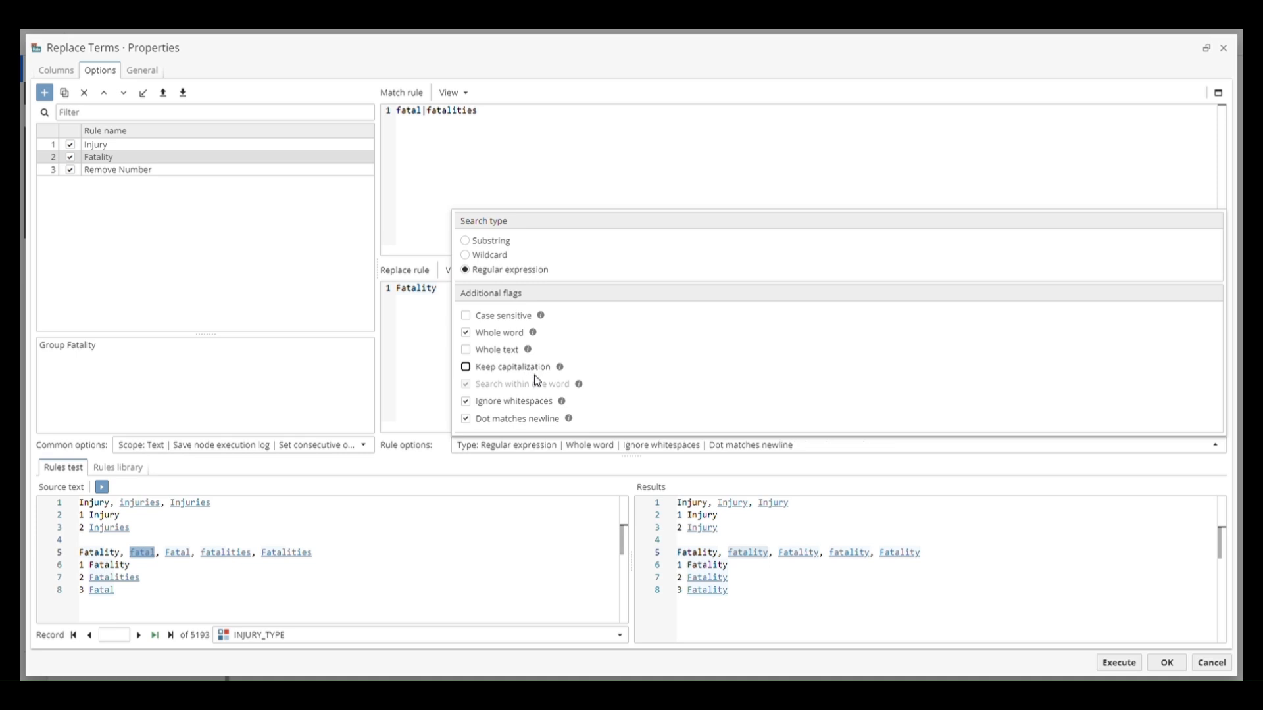
pyautogui.moveTo(586, 389)
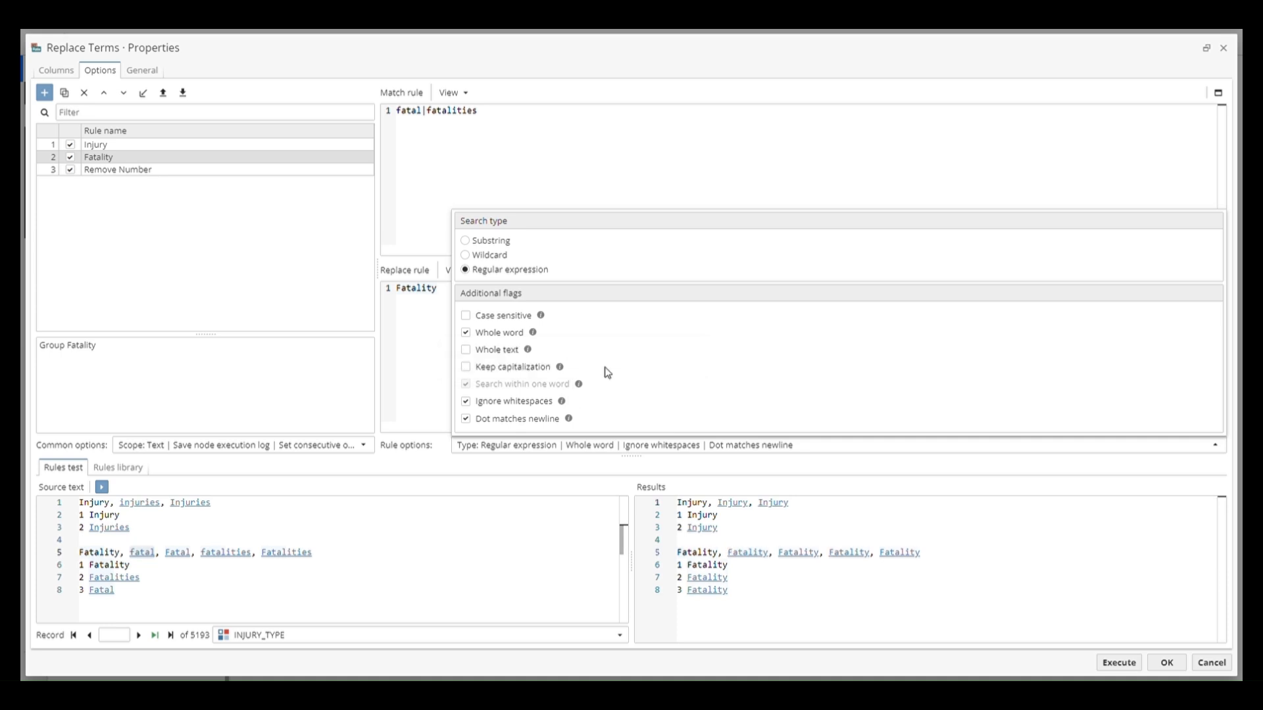
# Test the Remove Number rule with Ignore whitespaces disabled, and enable that flag again
pyautogui.click(287, 172)
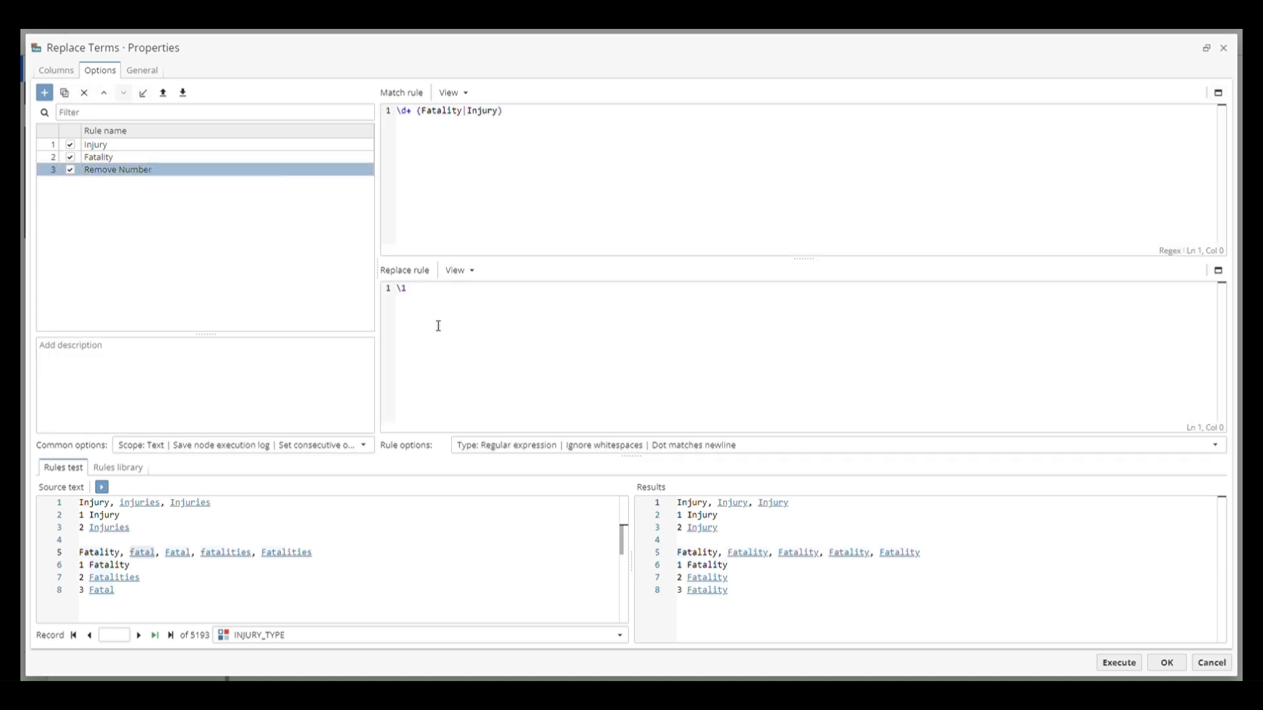
pyautogui.click(535, 446)
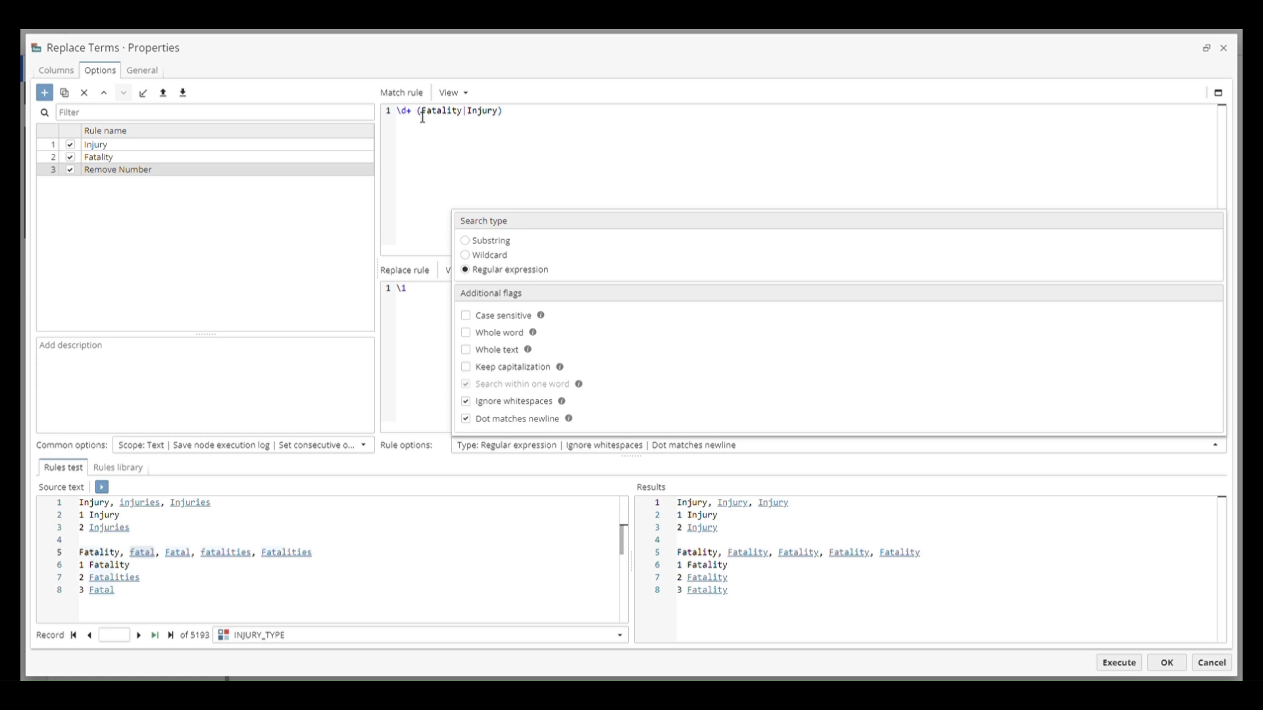
pyautogui.click(518, 407)
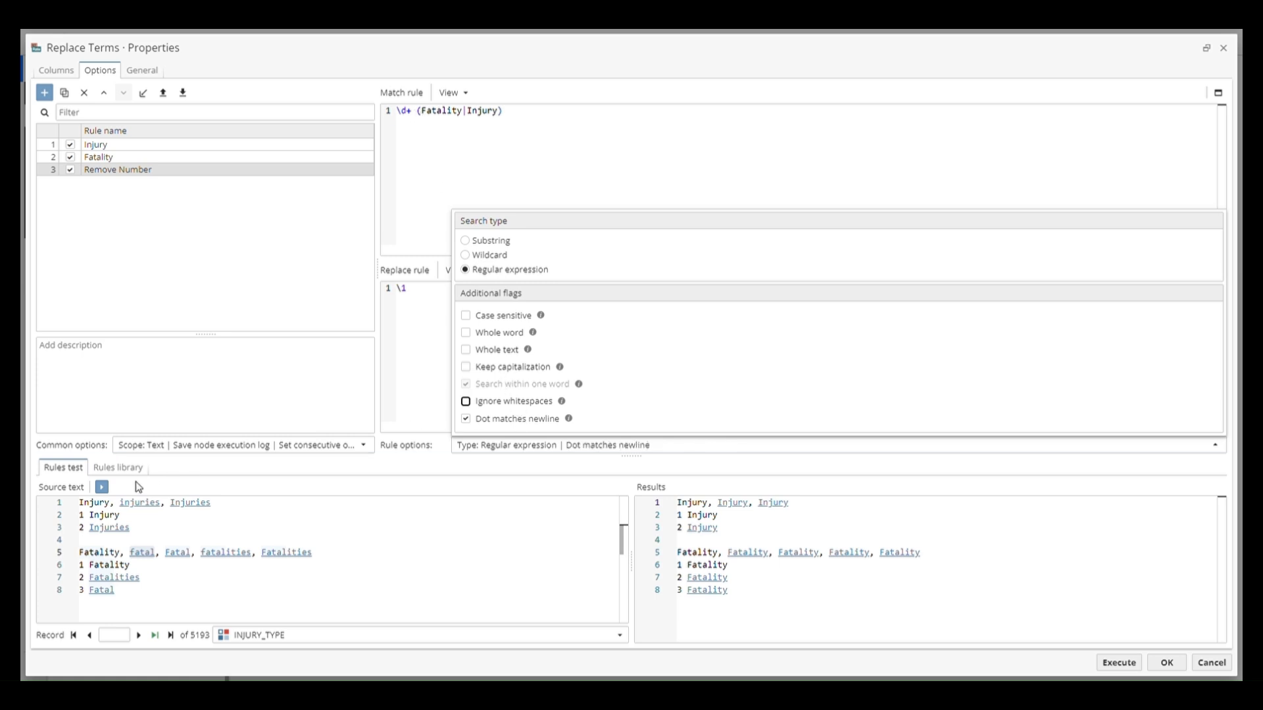
pyautogui.click(102, 487)
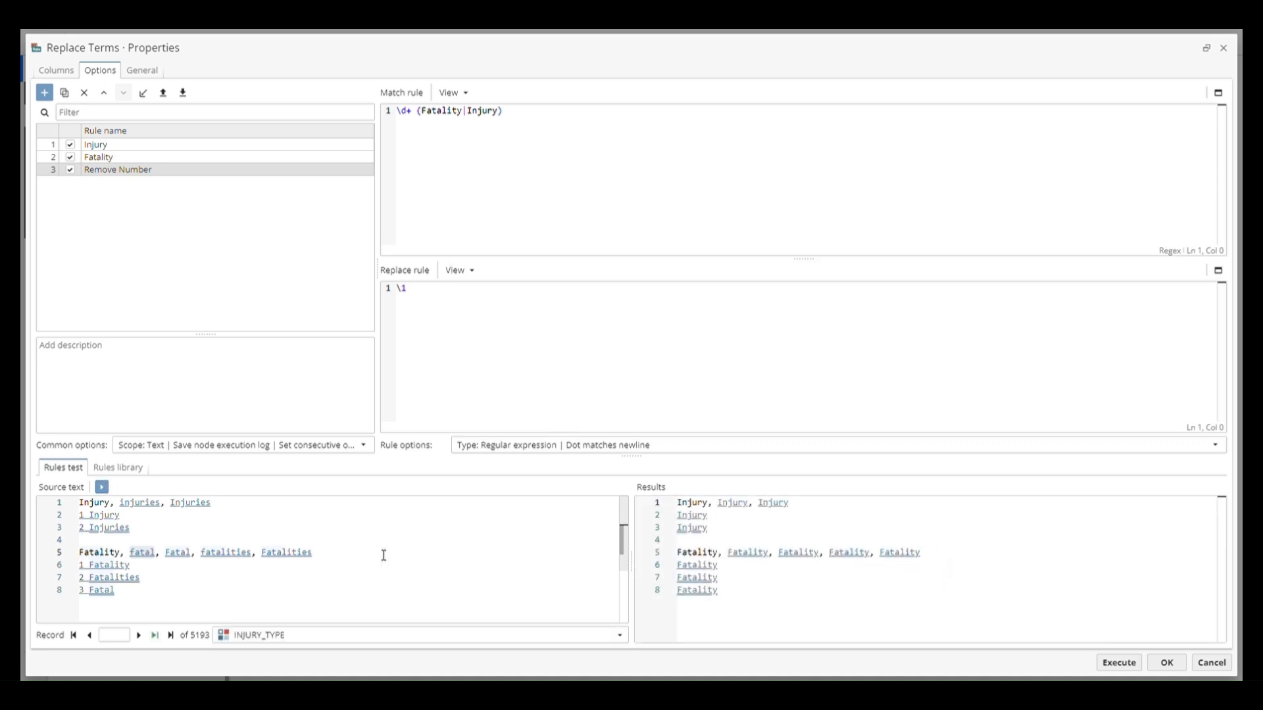
pyautogui.click(547, 447)
pyautogui.click(518, 403)
# Set the Remove Number match rule to \d+ \s (Fatality|Injury) and run the rules test
pyautogui.click(422, 116)
pyautogui.write('\\s')
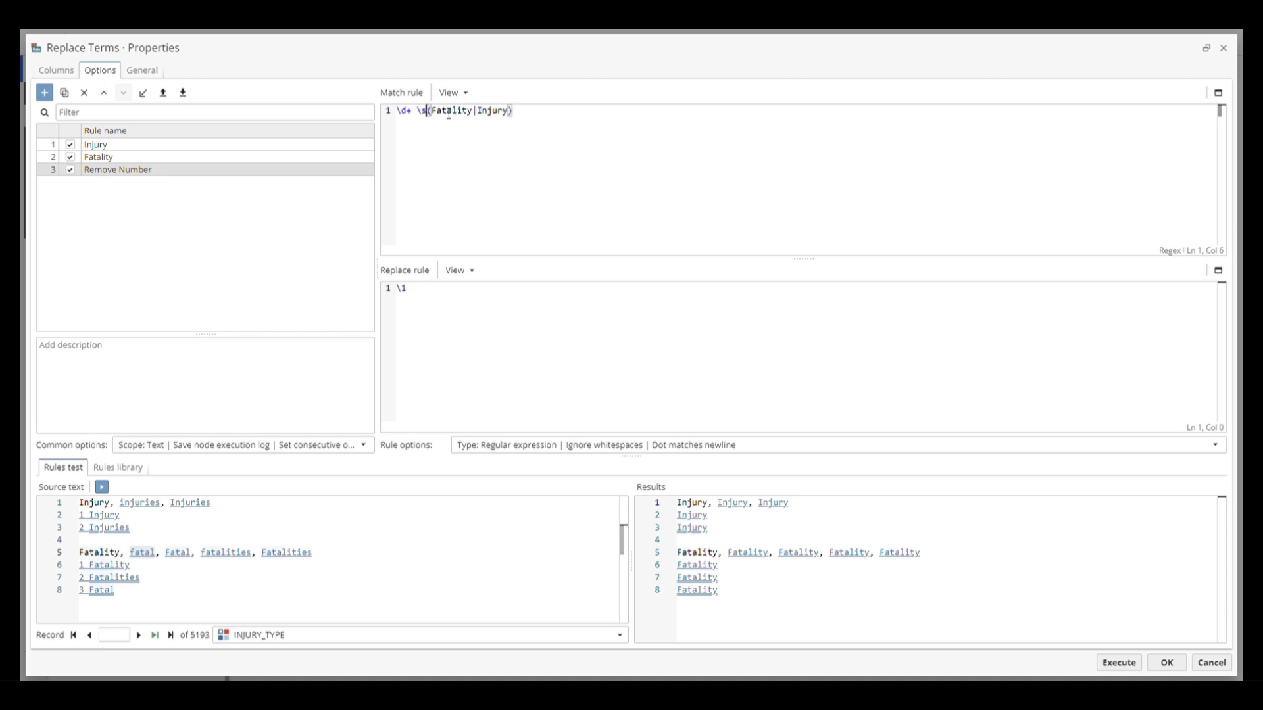
pyautogui.click(101, 487)
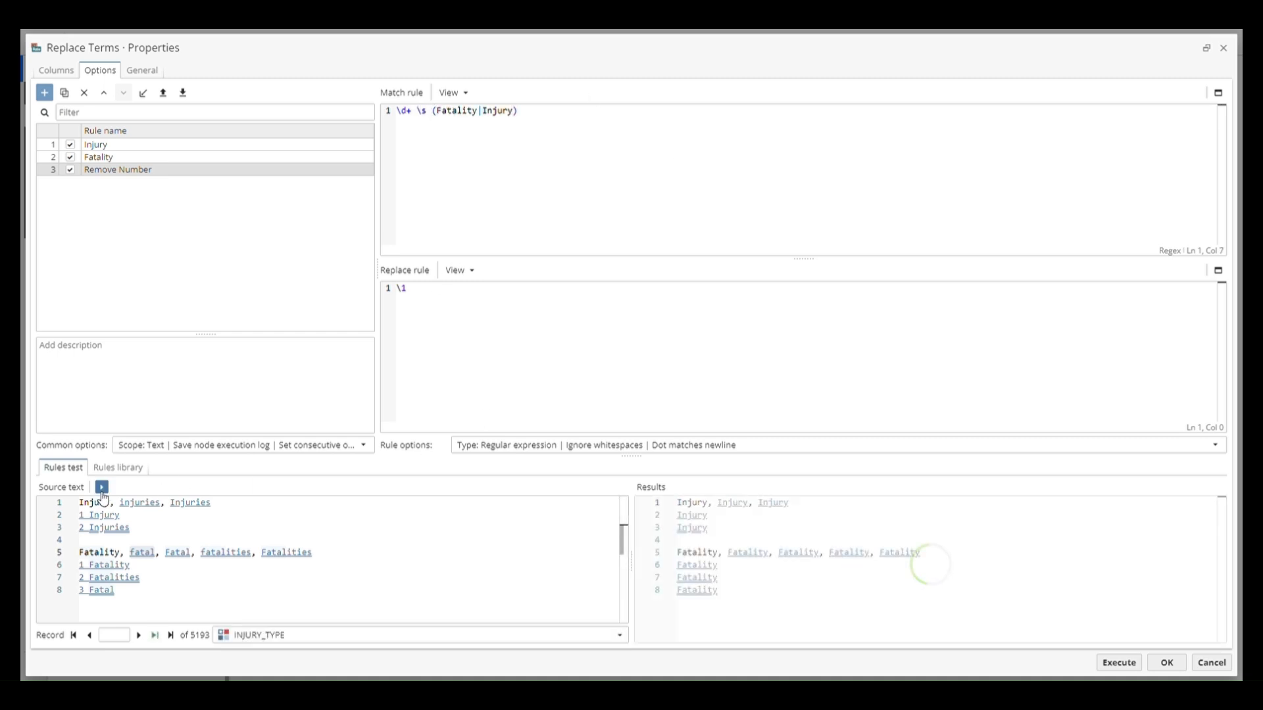
# Read the explanation of the Dot matches newline flag in the rule options
pyautogui.click(497, 447)
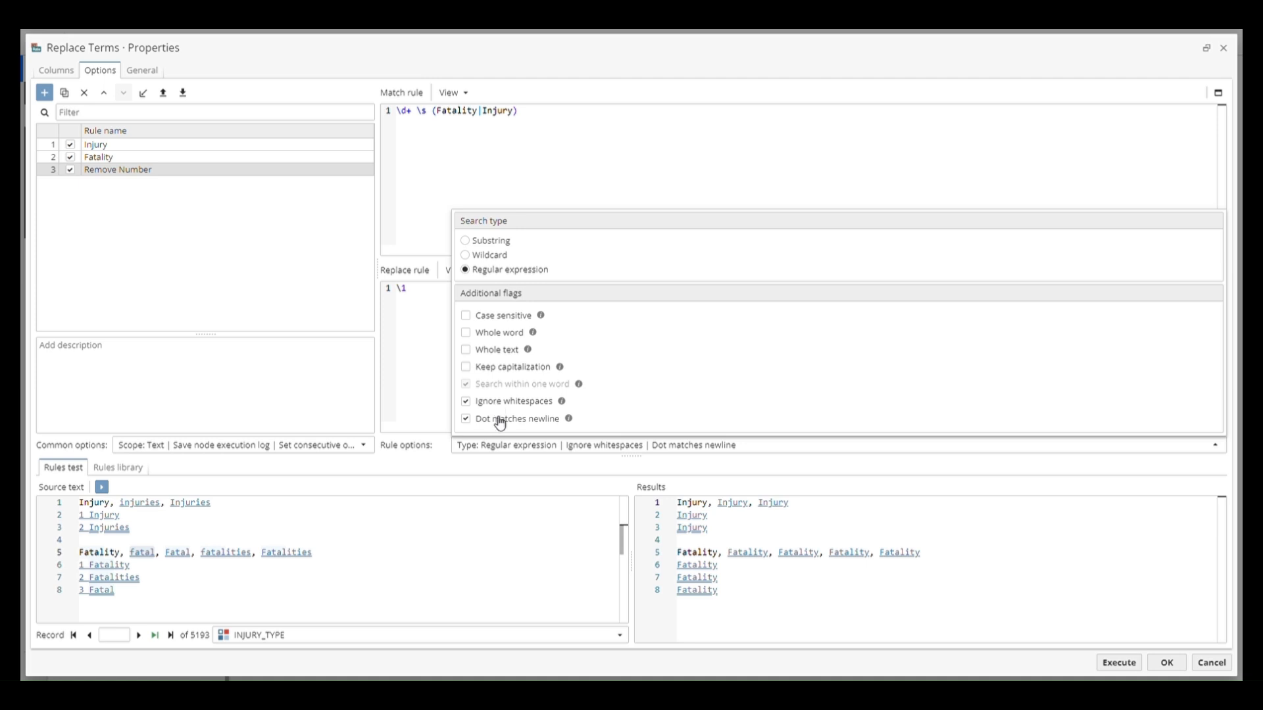
pyautogui.moveTo(569, 420)
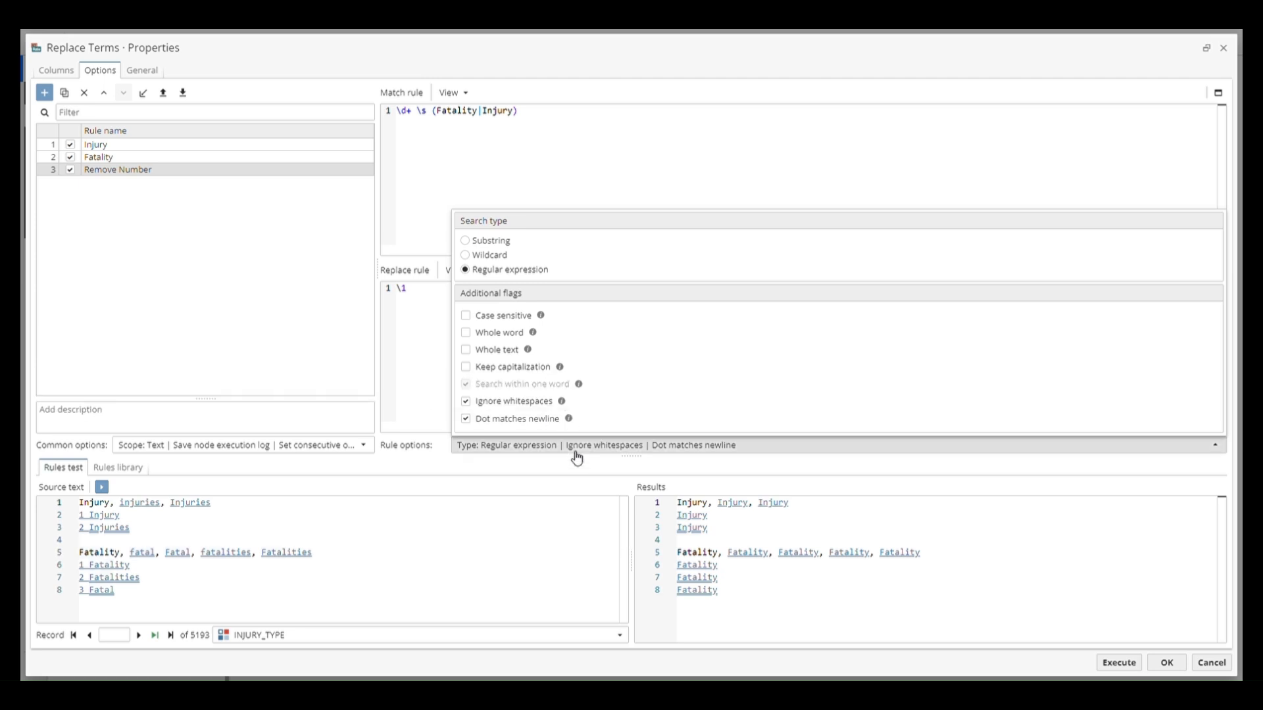
pyautogui.click(575, 451)
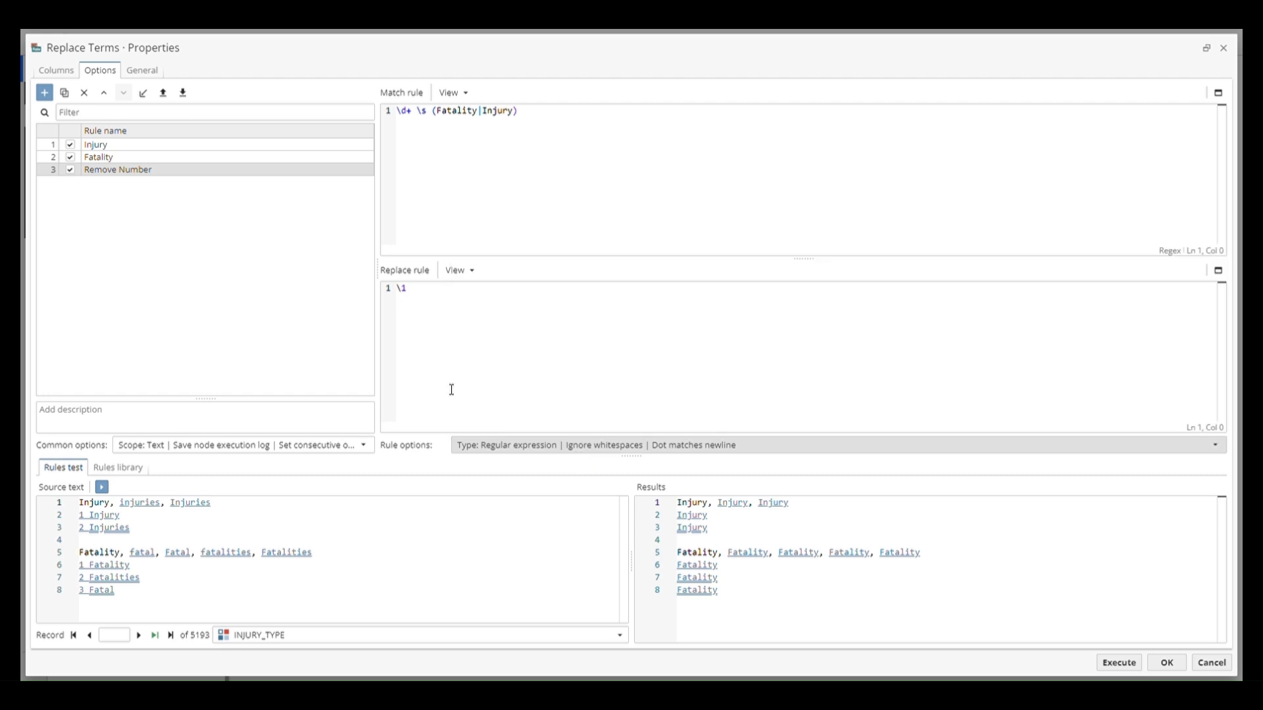
# Execute the Replace Terms node and review the FATALITY and Fatality entries among the distinct INJURY_TYPE values
pyautogui.click(1118, 663)
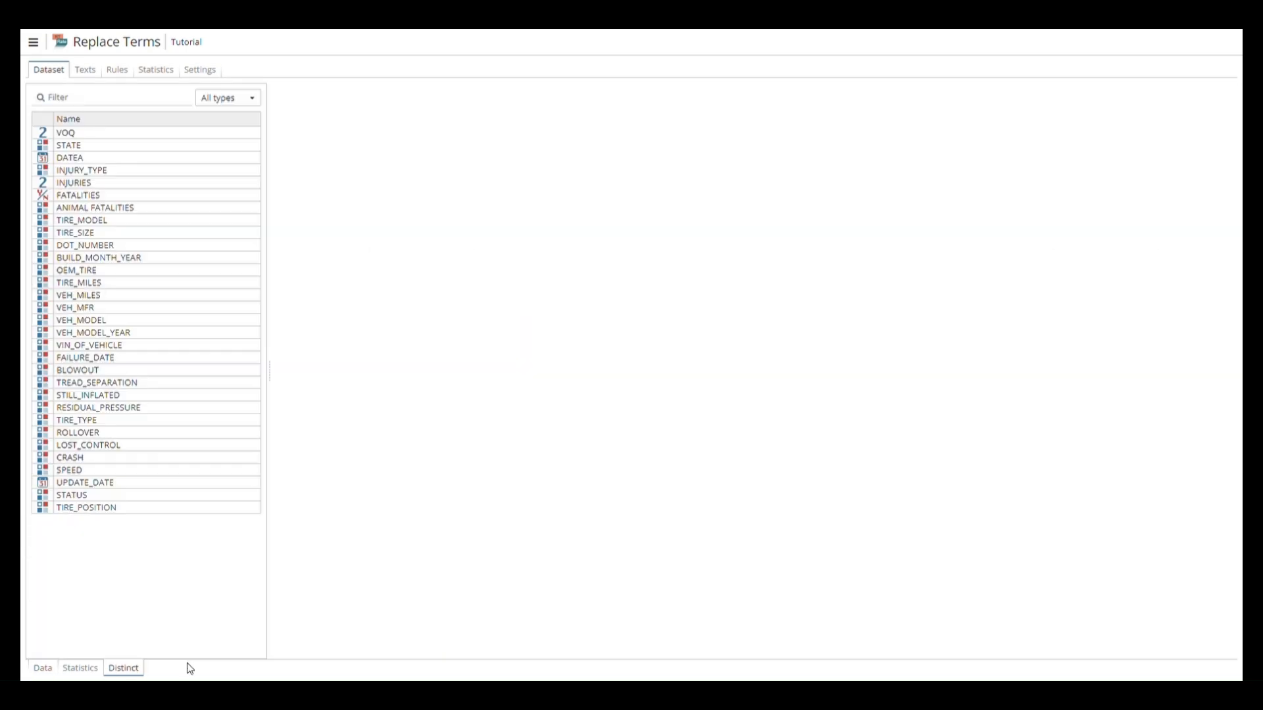
pyautogui.click(165, 170)
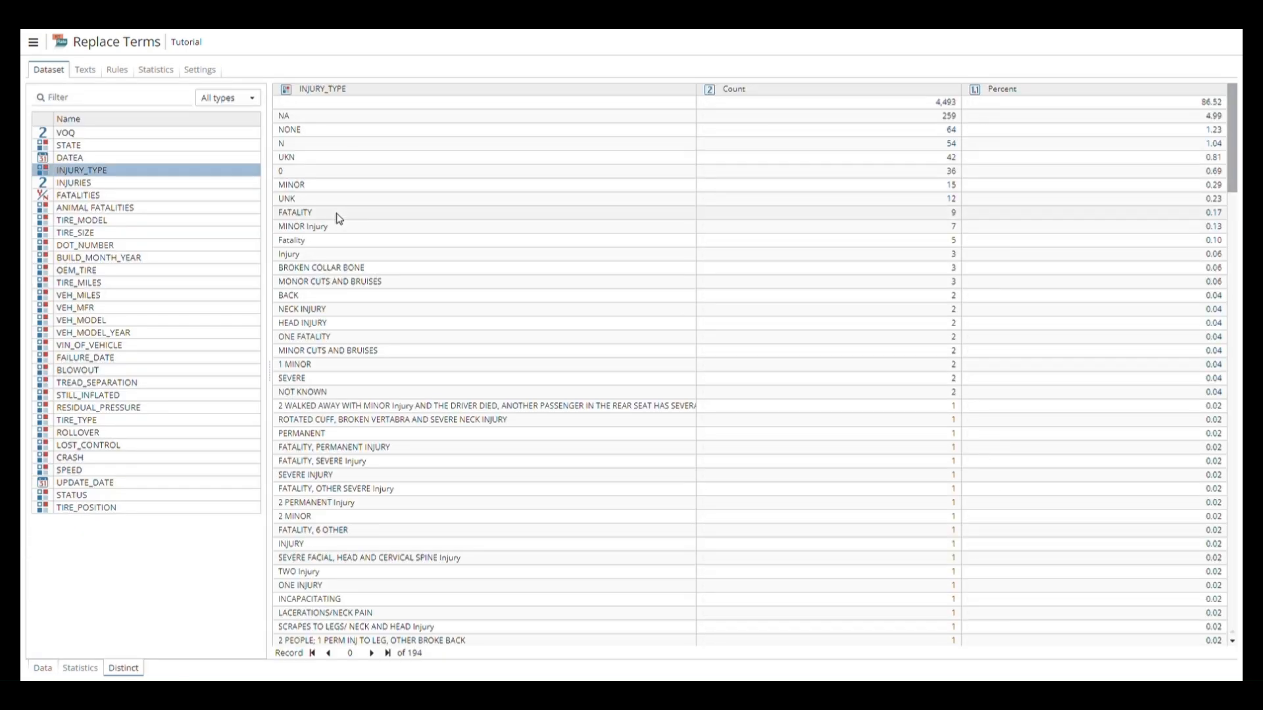
pyautogui.click(339, 219)
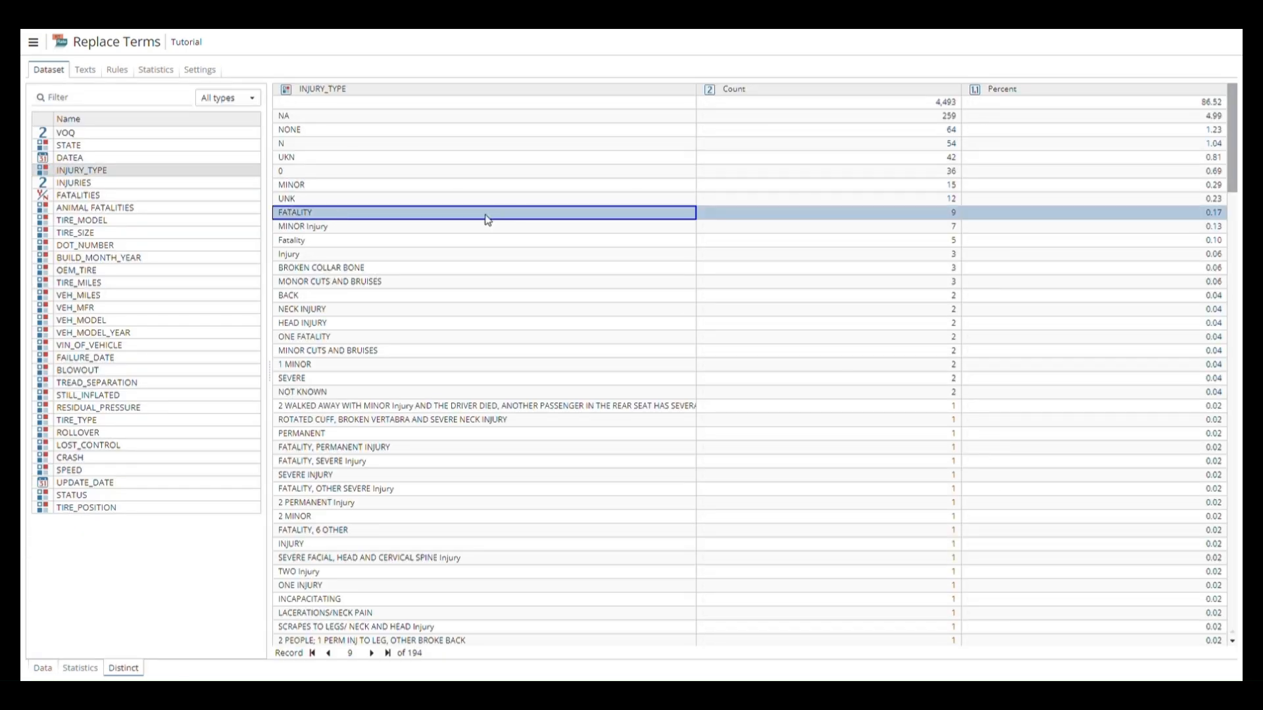
pyautogui.click(414, 242)
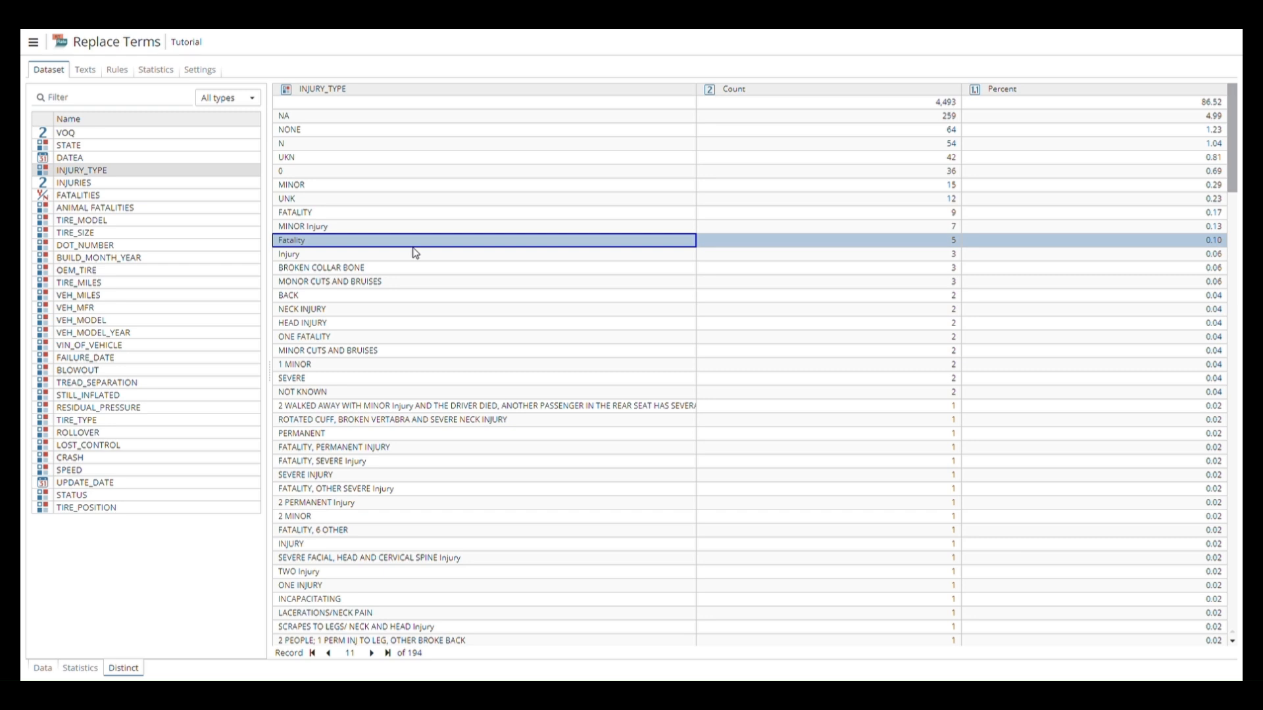
pyautogui.click(178, 20)
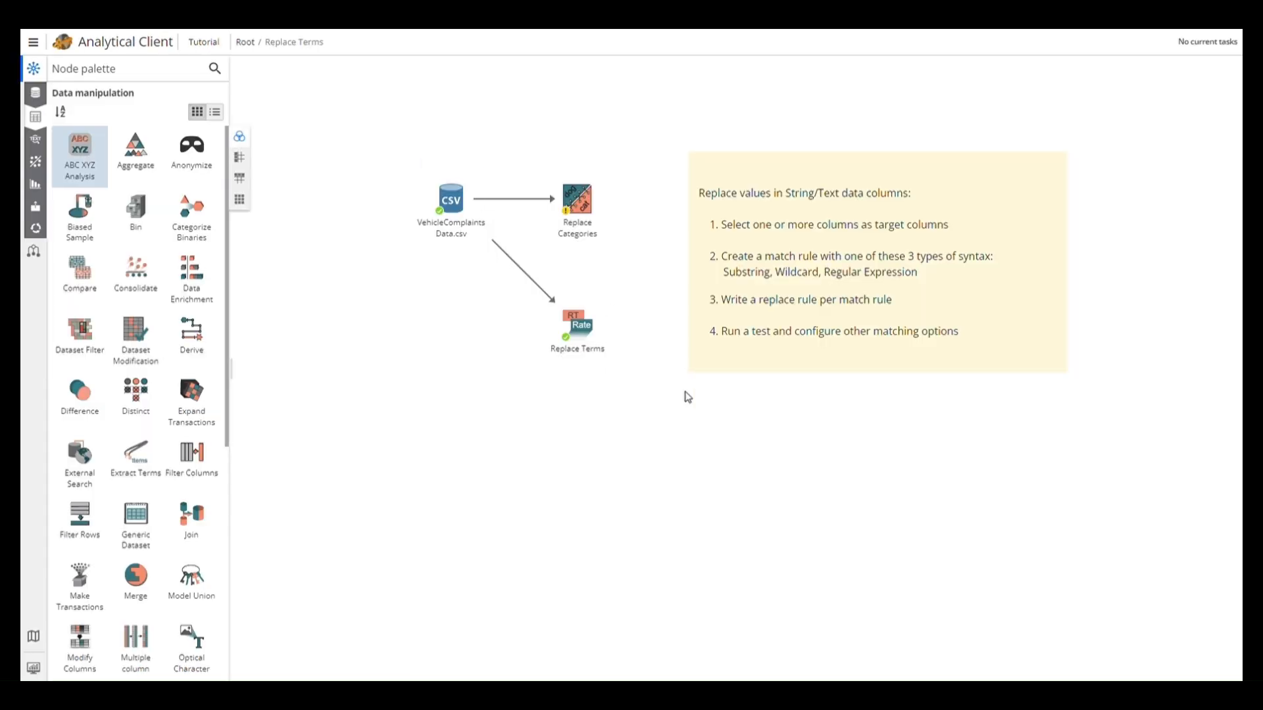